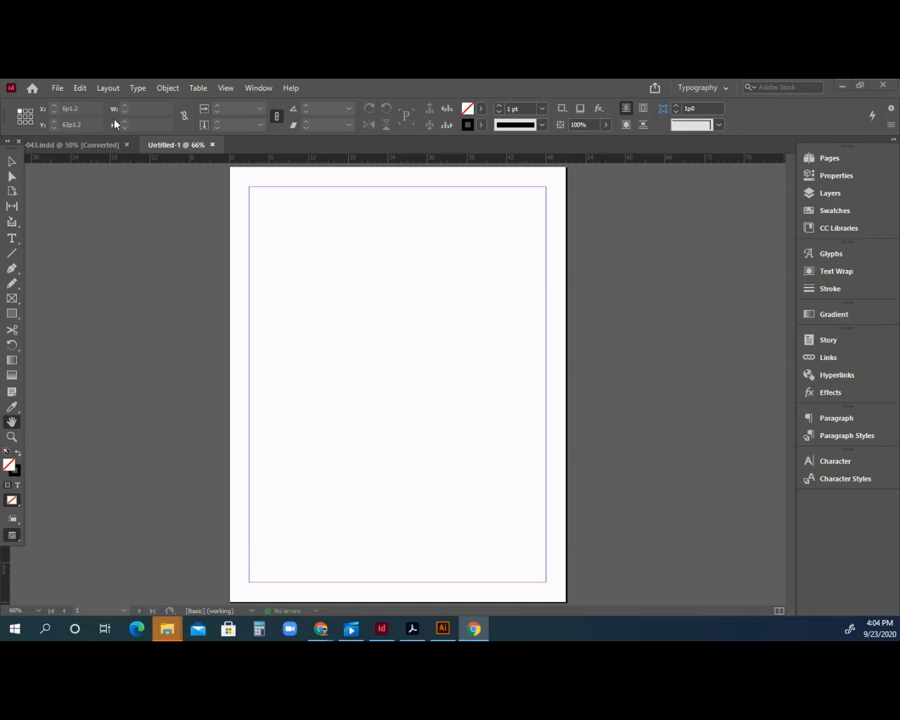
Select the Pen tool, check its flyout of pen options, and bring up the Layout menu.
click(12, 164)
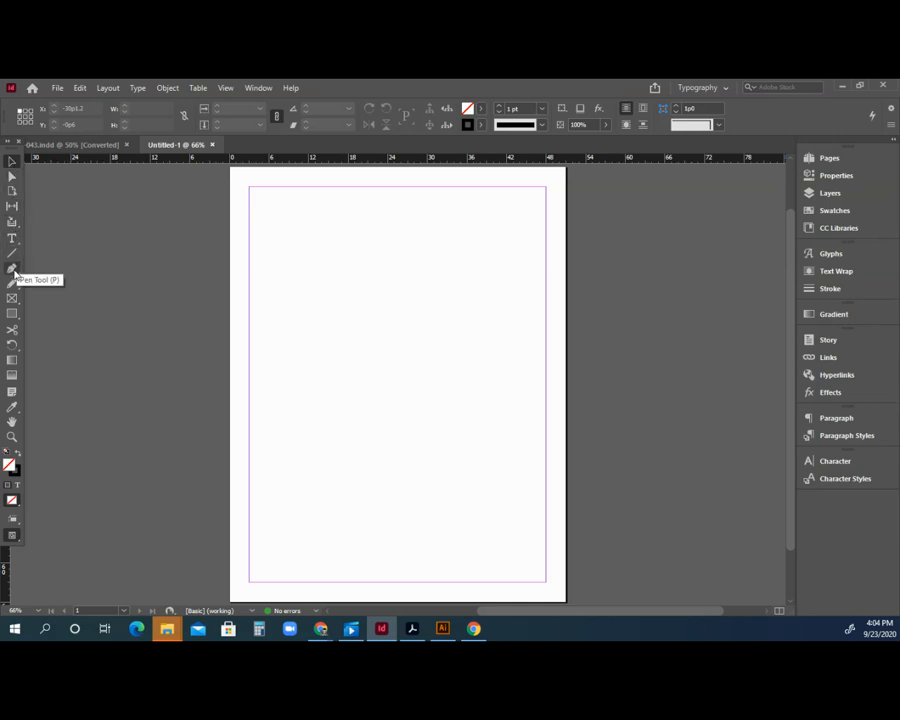
click(13, 271)
right_click(13, 273)
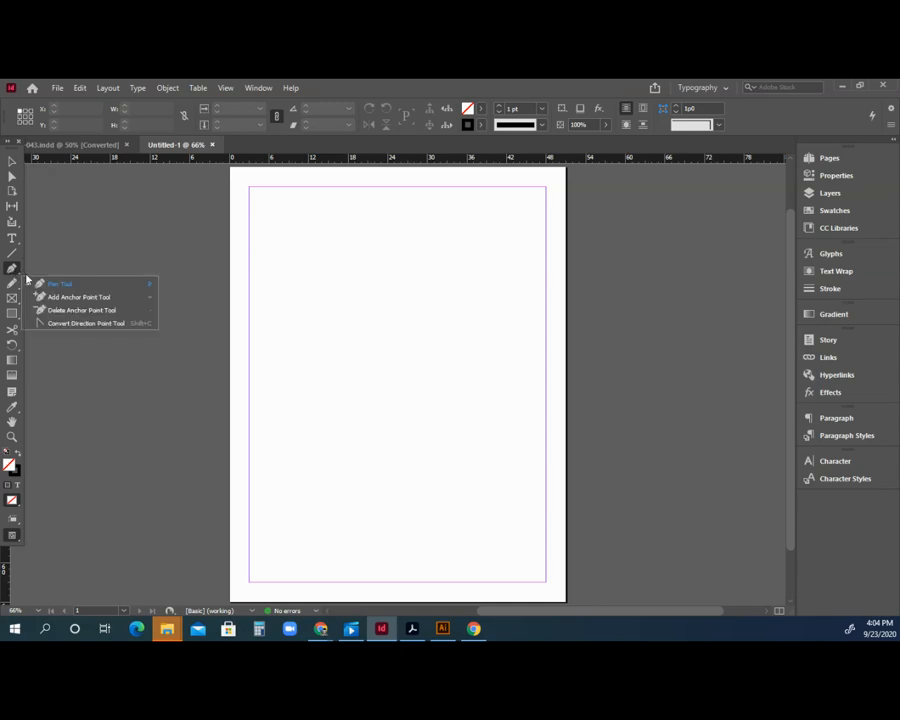
click(38, 288)
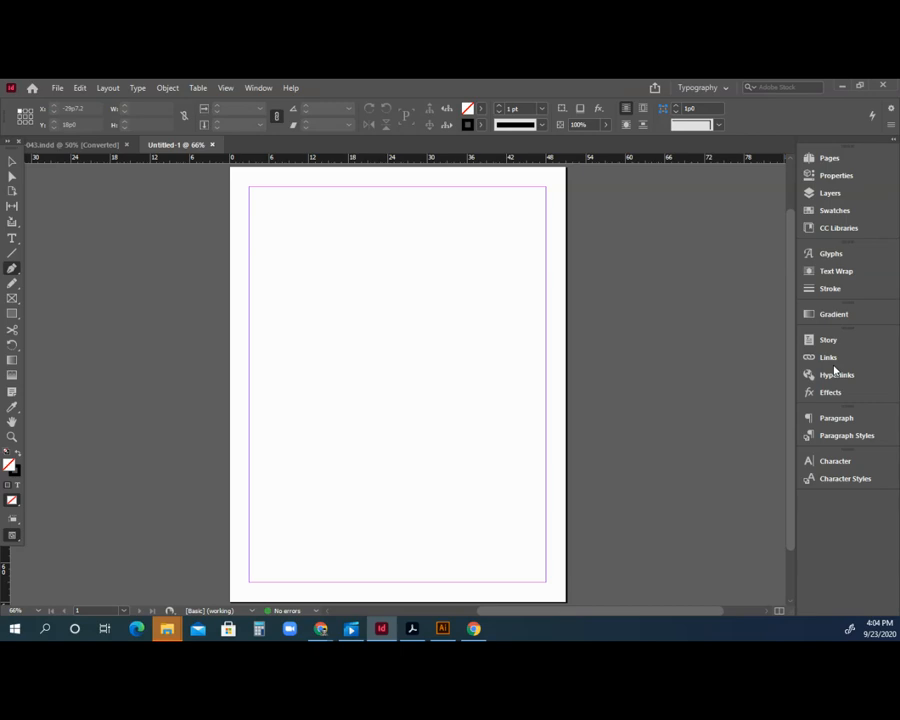
click(108, 90)
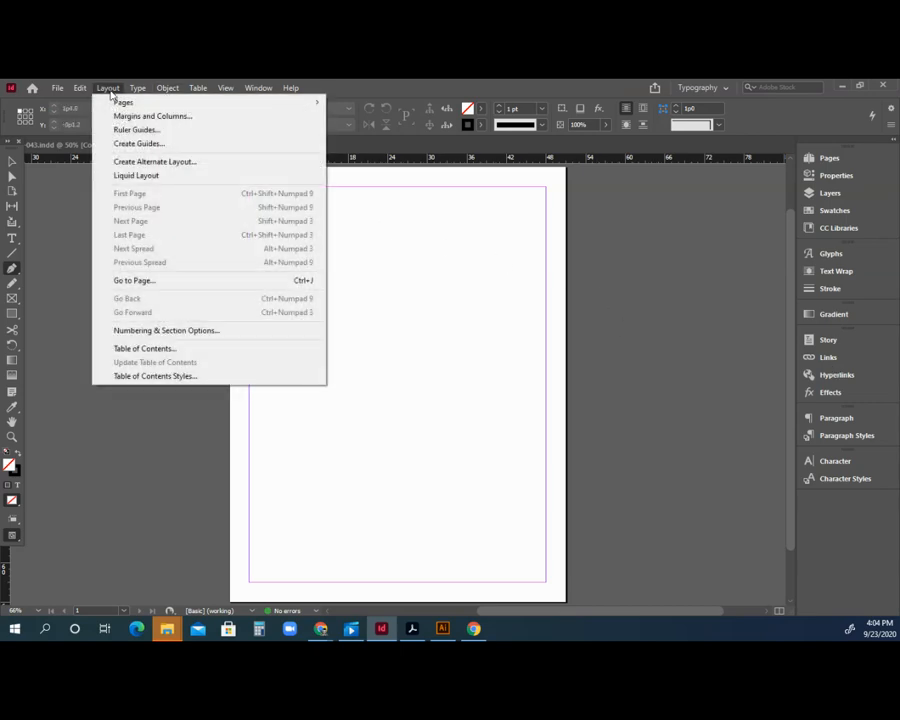
Add 7 column guides with live preview, fitted to the page margins.
click(128, 152)
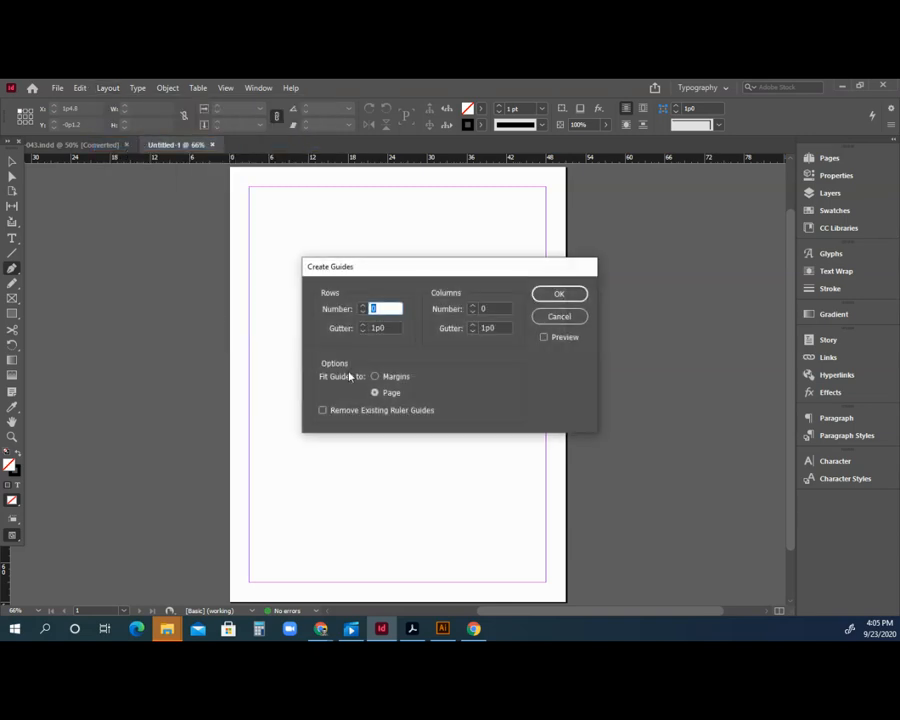
click(471, 306)
click(471, 306)
click(544, 337)
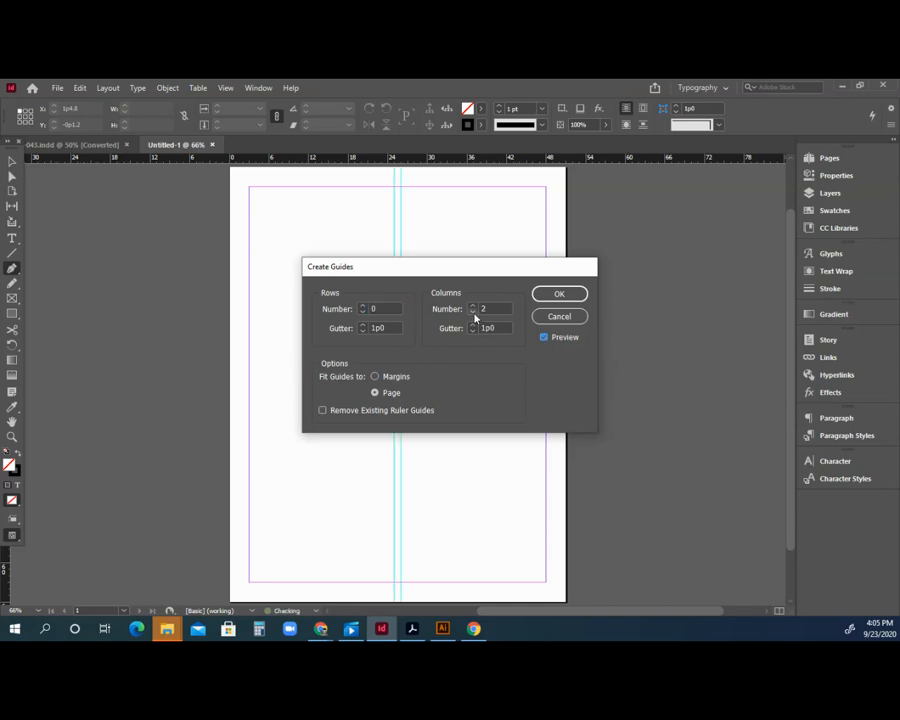
click(474, 307)
click(474, 307)
click(473, 307)
click(473, 311)
click(474, 307)
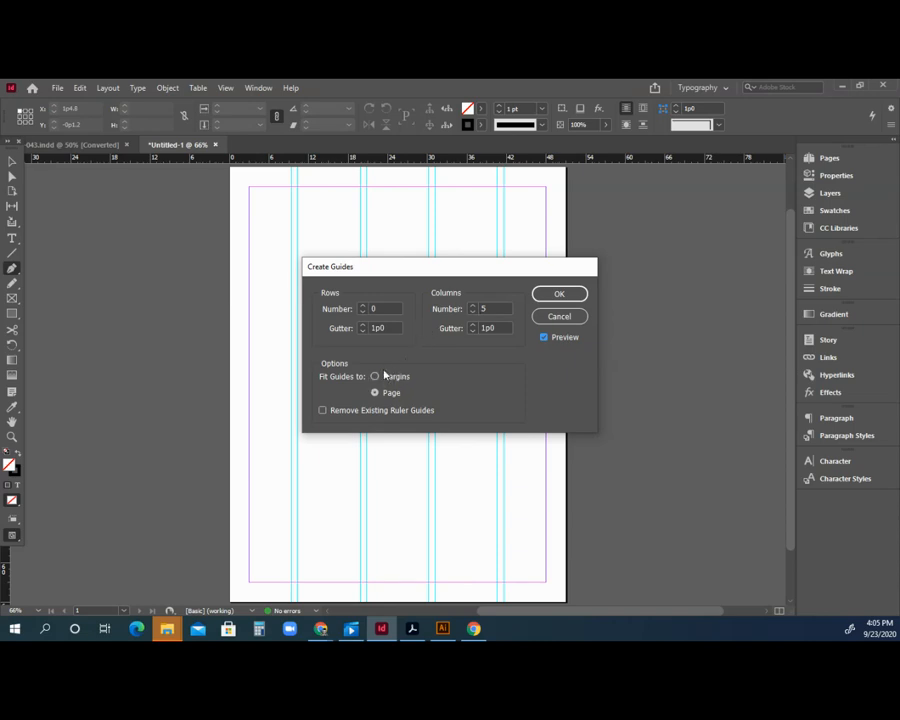
click(377, 377)
click(473, 307)
click(473, 307)
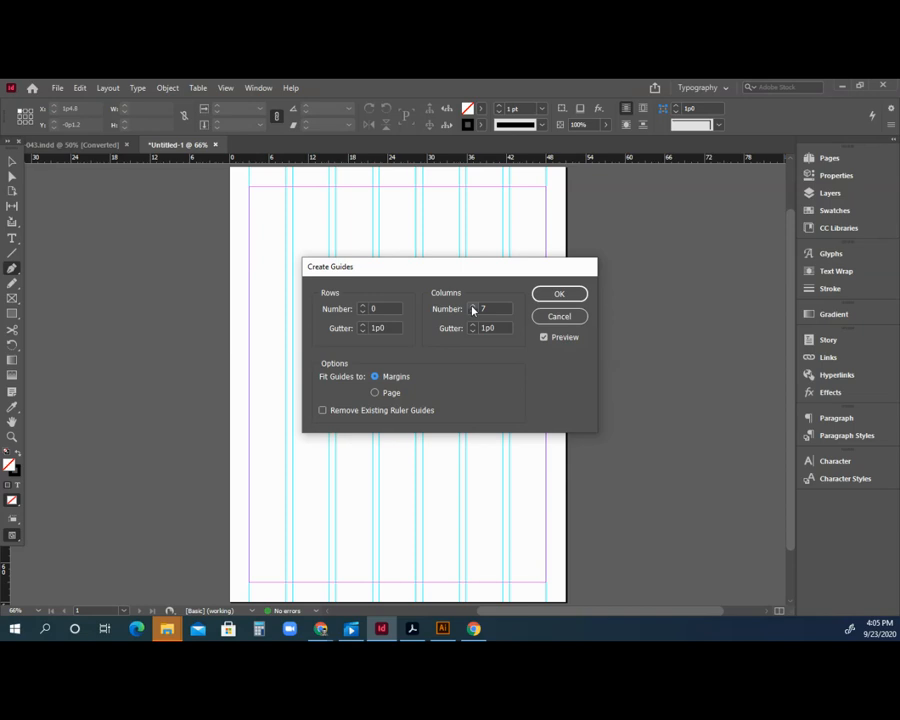
click(568, 295)
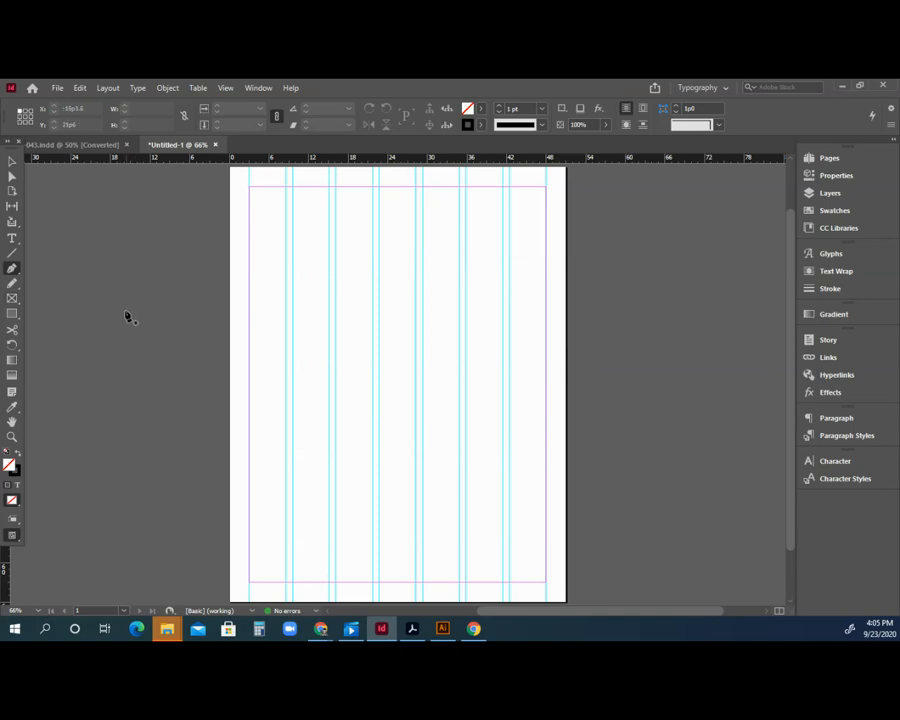
Draw a rectangle from the page's top-left corner and fill it with the C=100 cyan swatch.
click(12, 315)
mouse_move(250, 189)
mouse_down()
mouse_move(257, 233)
mouse_move(374, 390)
mouse_move(416, 425)
mouse_up()
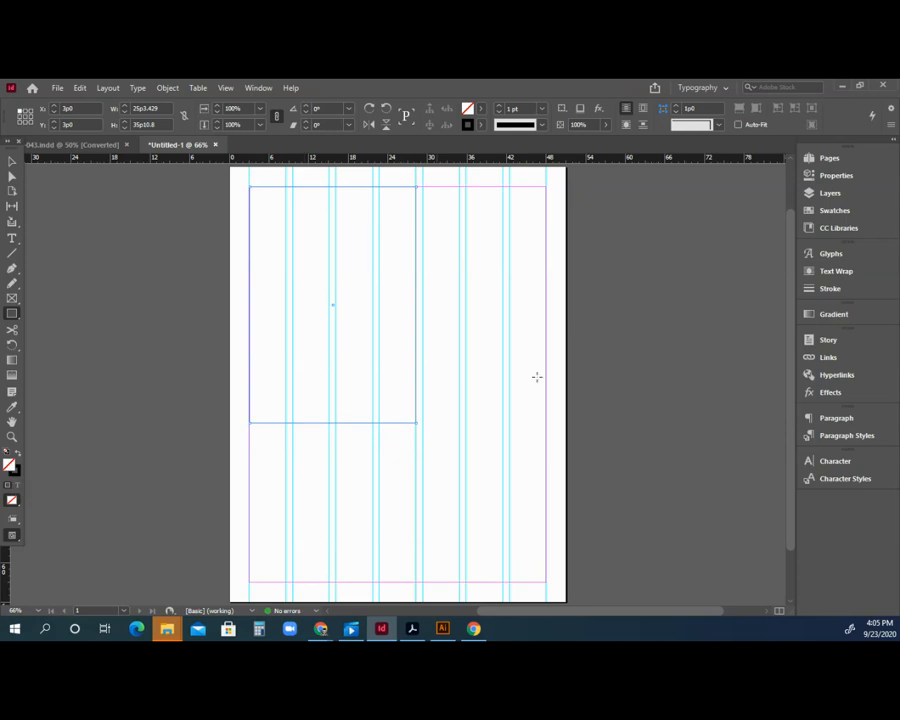
click(822, 213)
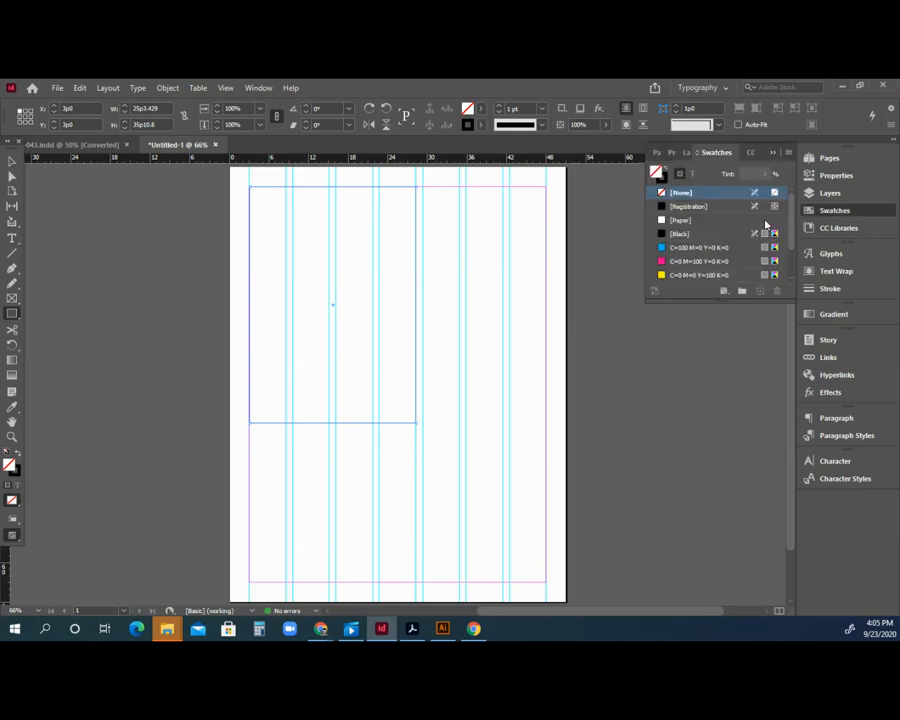
click(676, 248)
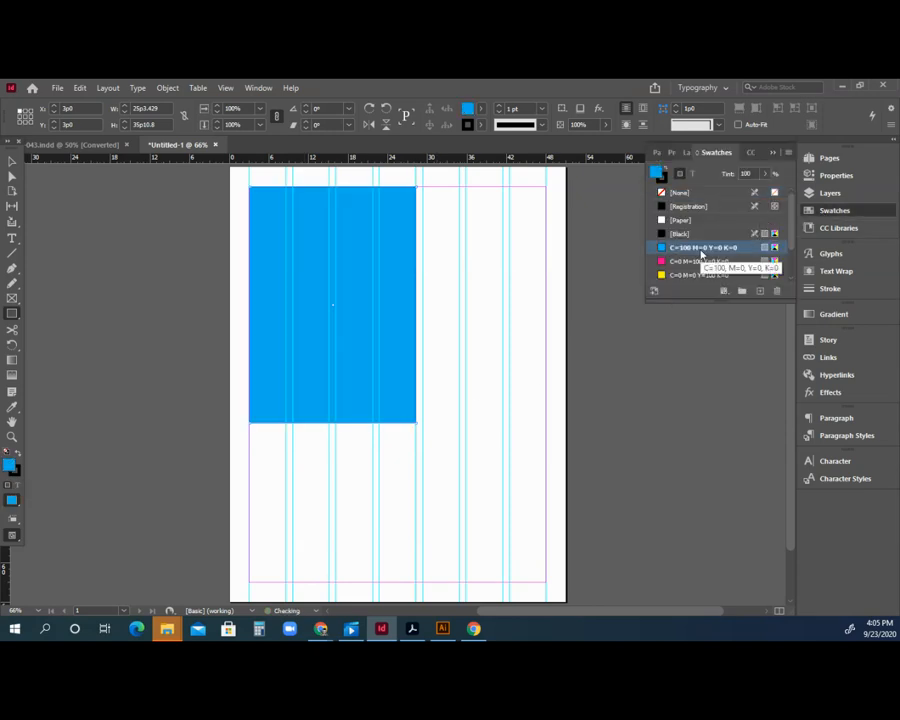
Resize the cyan rectangle to about three columns wide (18p8.571 by 28p2.4).
key(v)
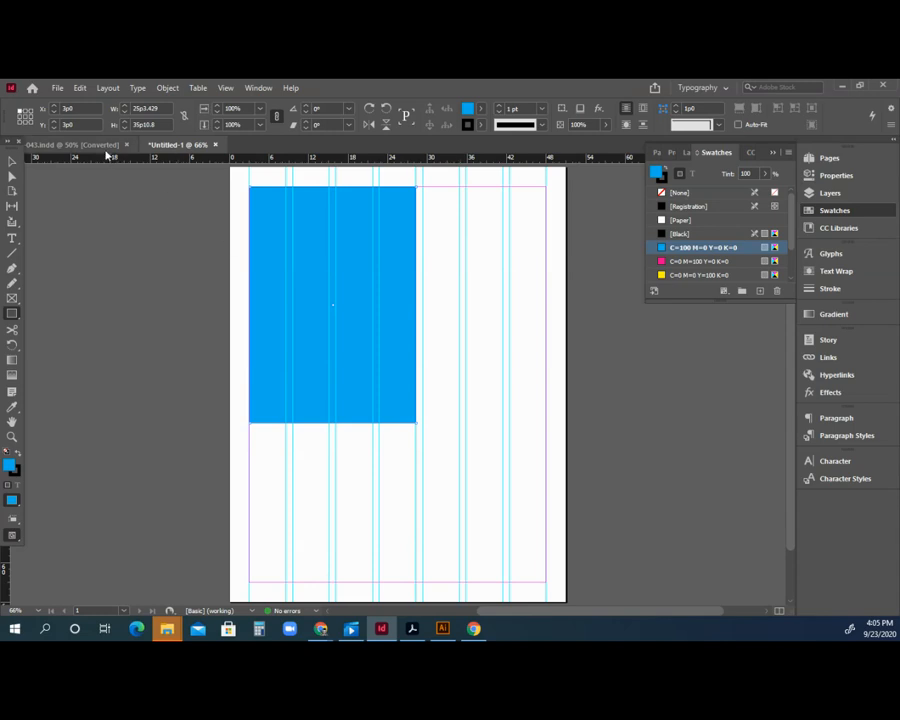
drag(417, 424, 373, 372)
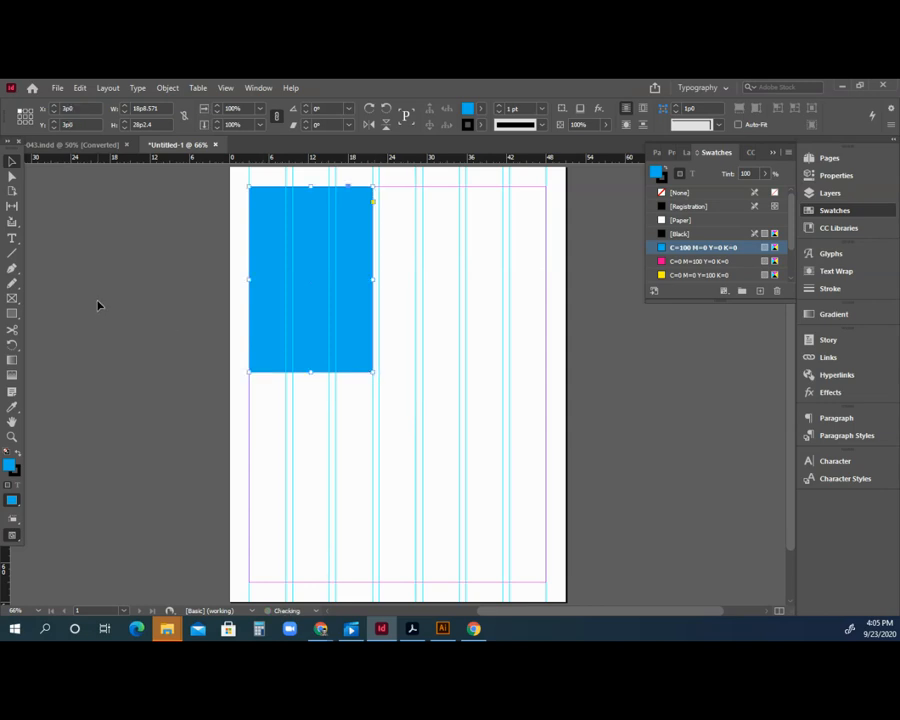
click(11, 240)
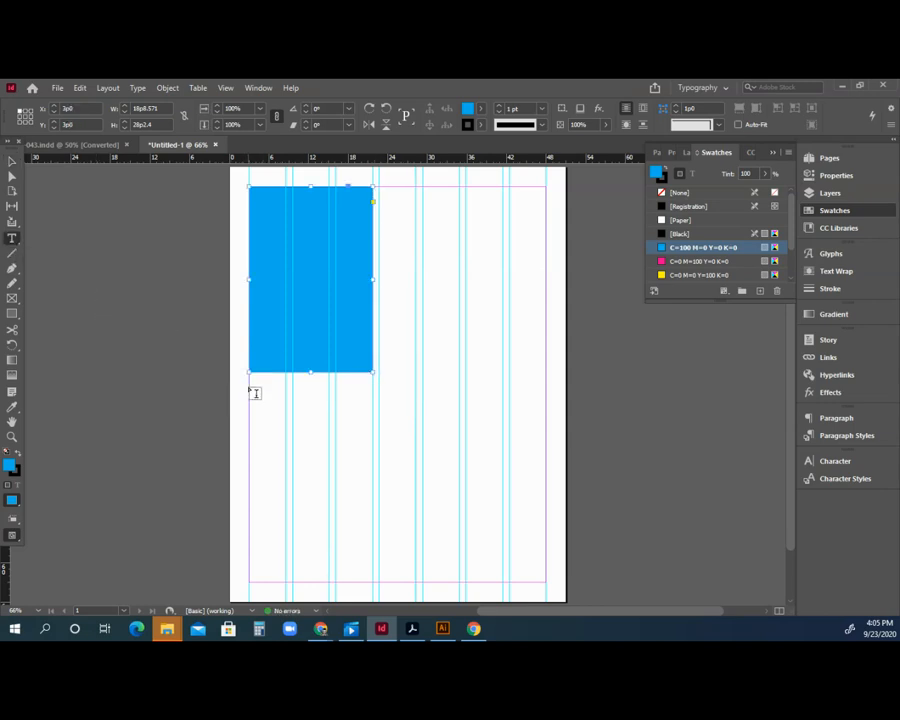
Draw a text frame below the cyan rectangle and fill it with placeholder text.
drag(250, 378, 372, 584)
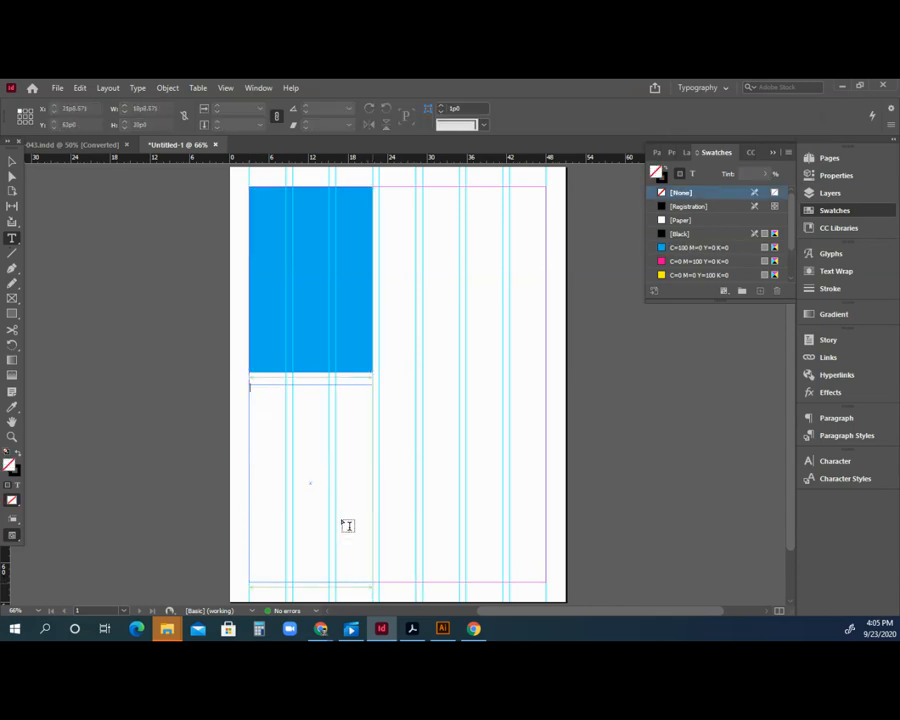
text(mnghmhmghm)
key(ctrl+a)
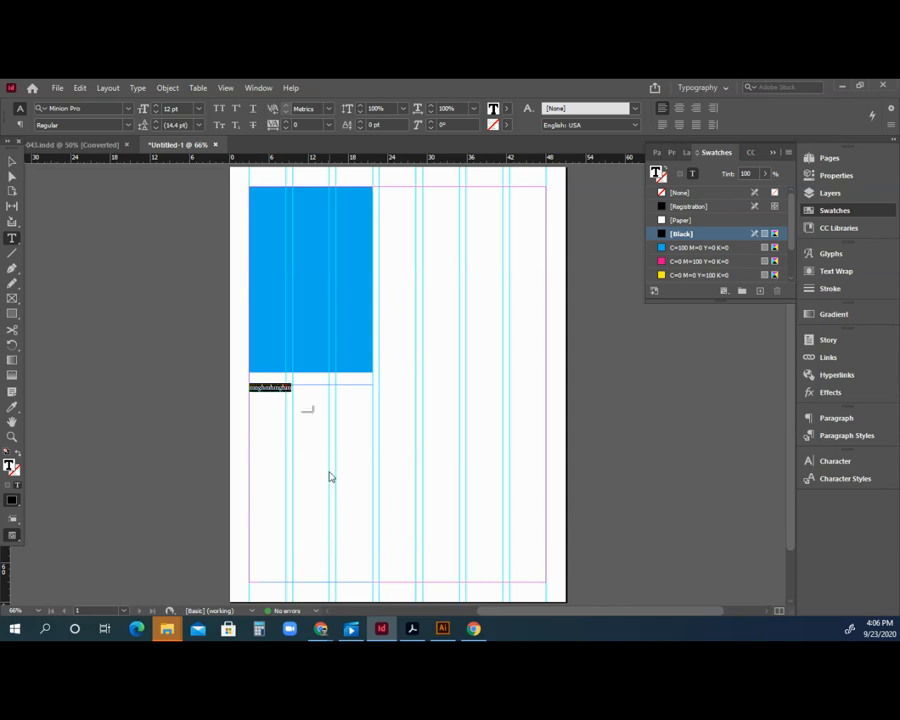
click(138, 90)
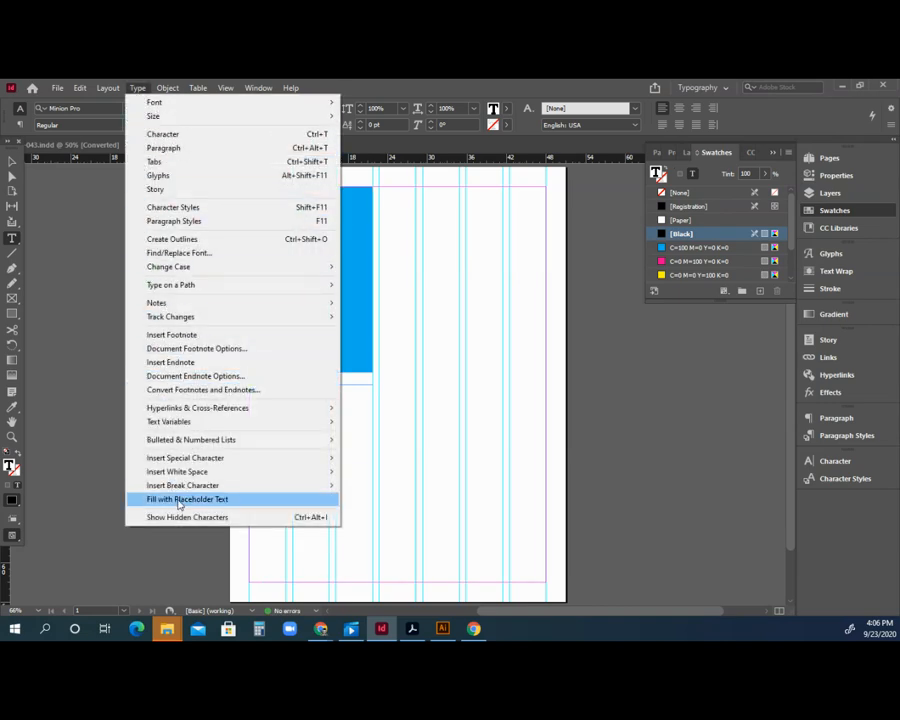
click(180, 500)
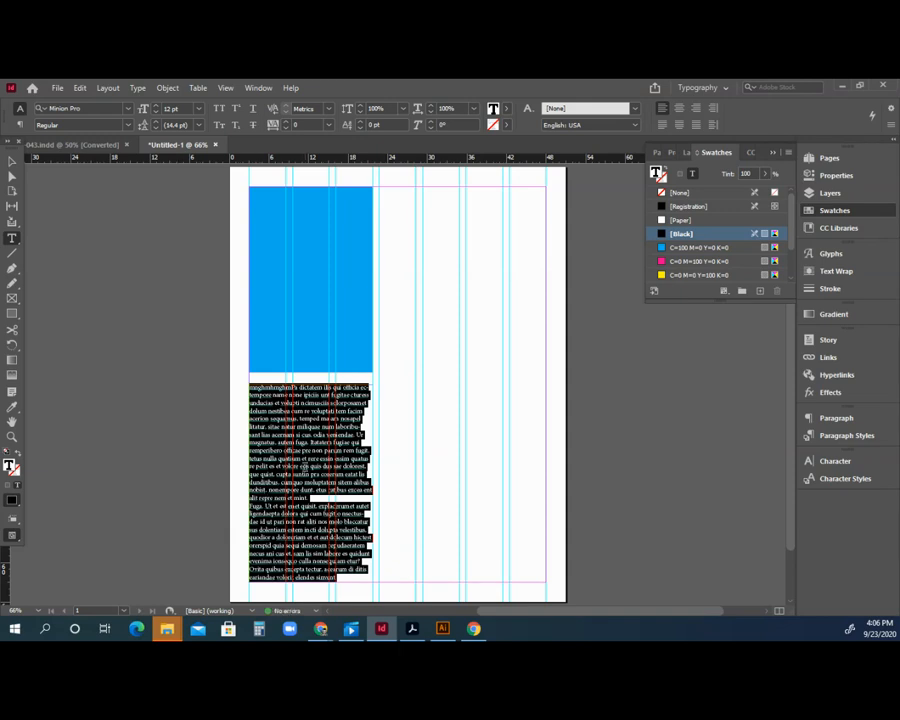
click(305, 458)
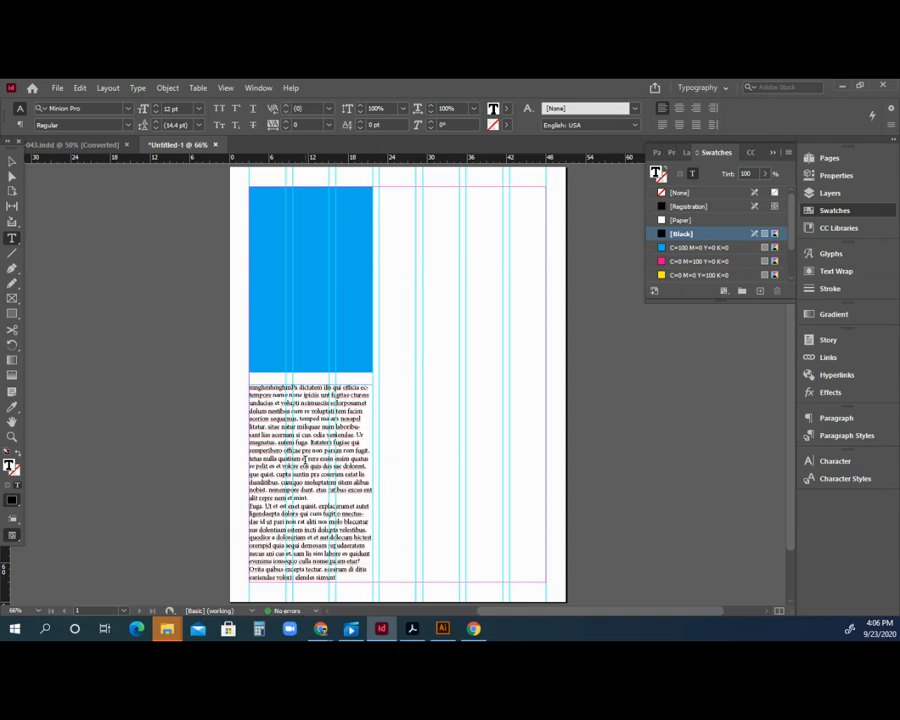
Select all the frame's text and search for the Roboto font.
key(ctrl+a)
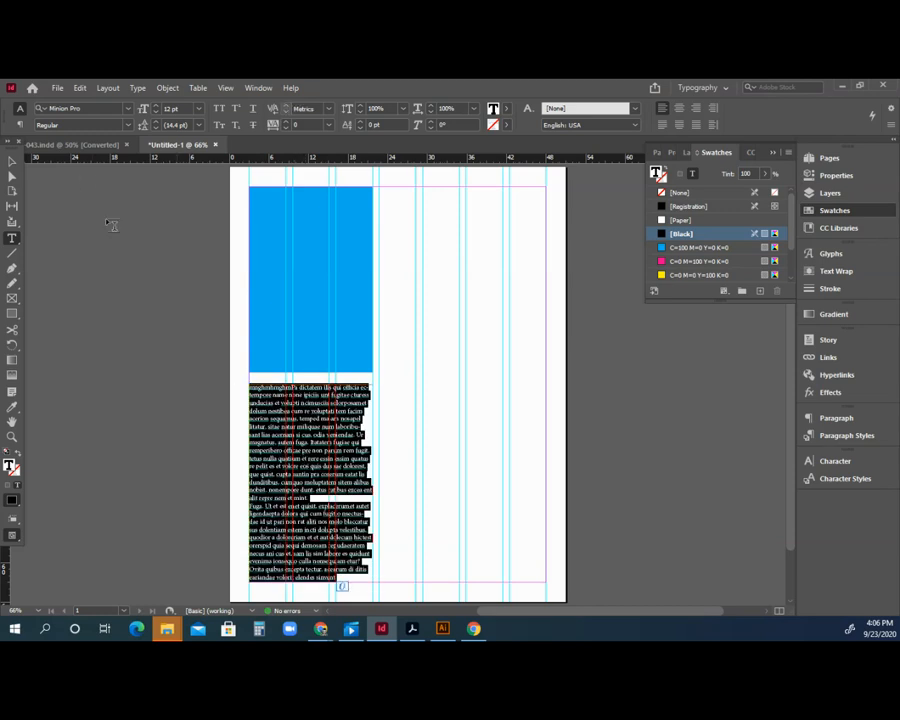
click(80, 108)
text(roboto)
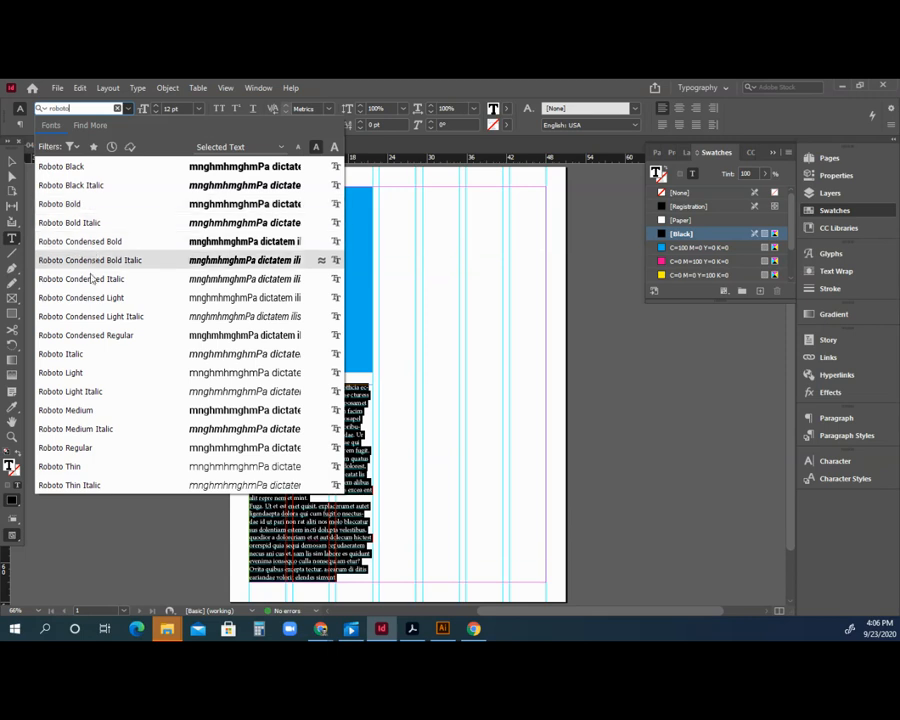
Set the placeholder text to Roboto Regular, 10 pt size with 11 pt leading.
click(80, 449)
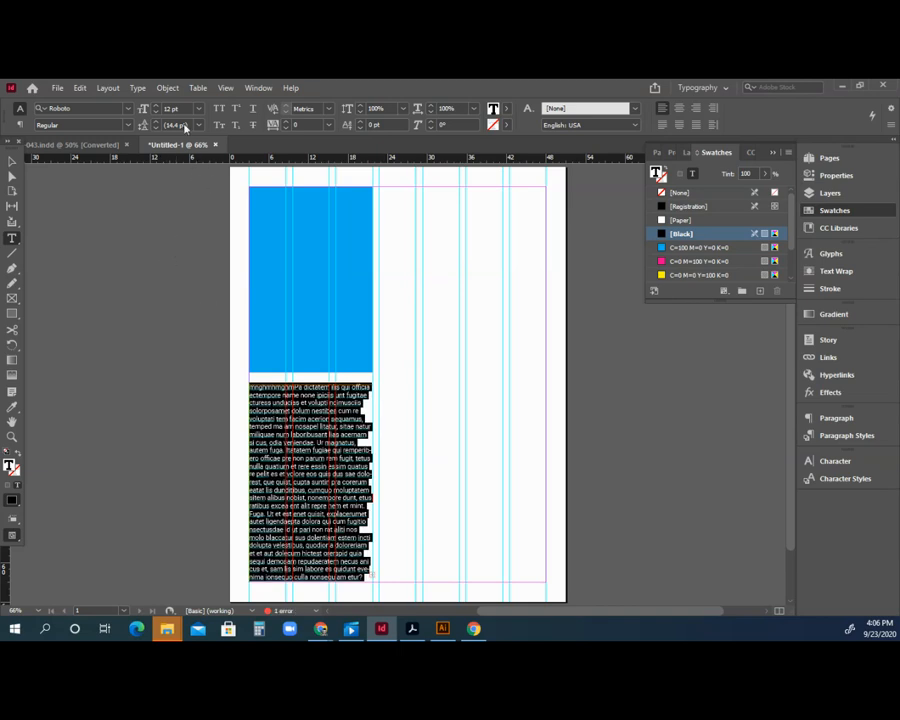
click(156, 113)
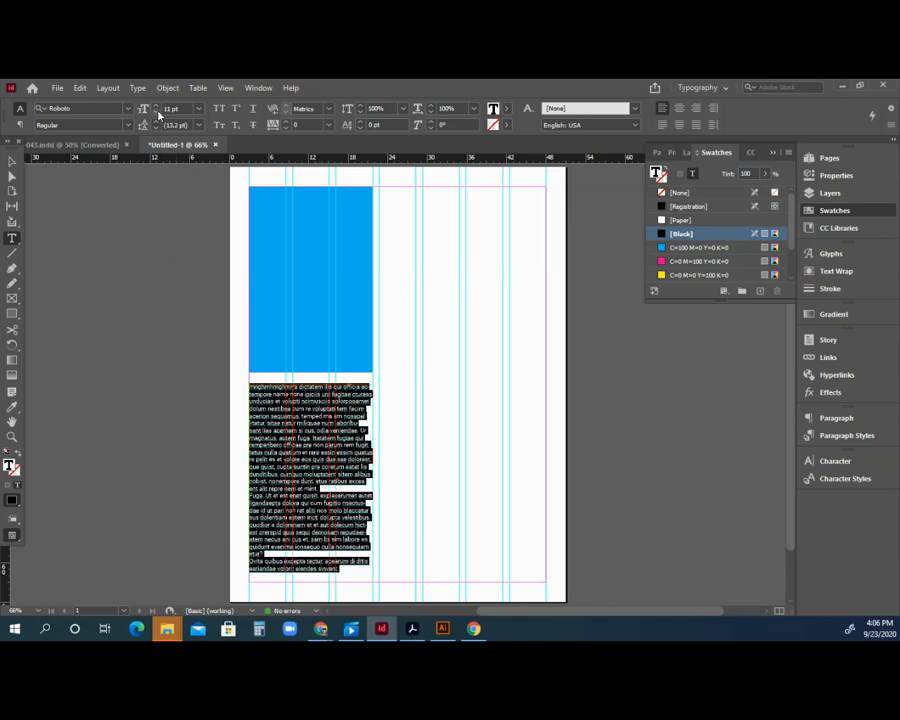
click(156, 113)
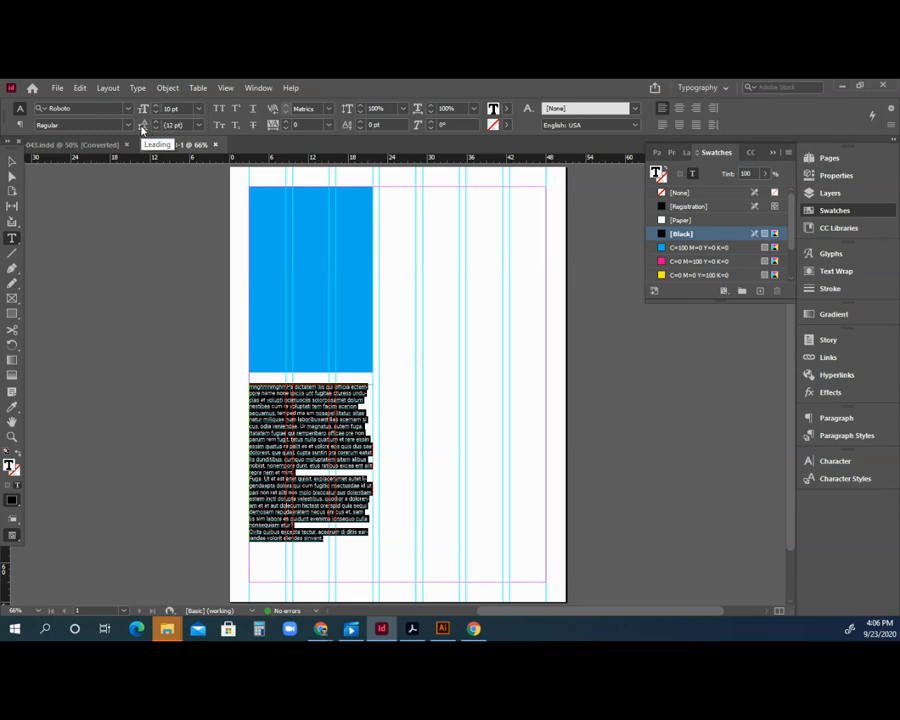
click(156, 128)
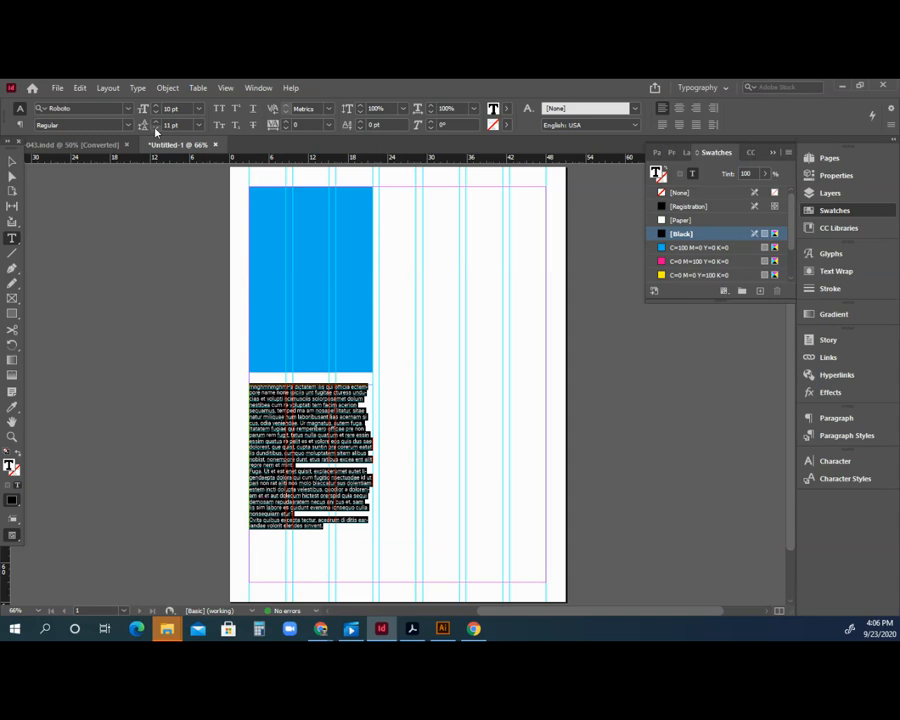
key(Escape)
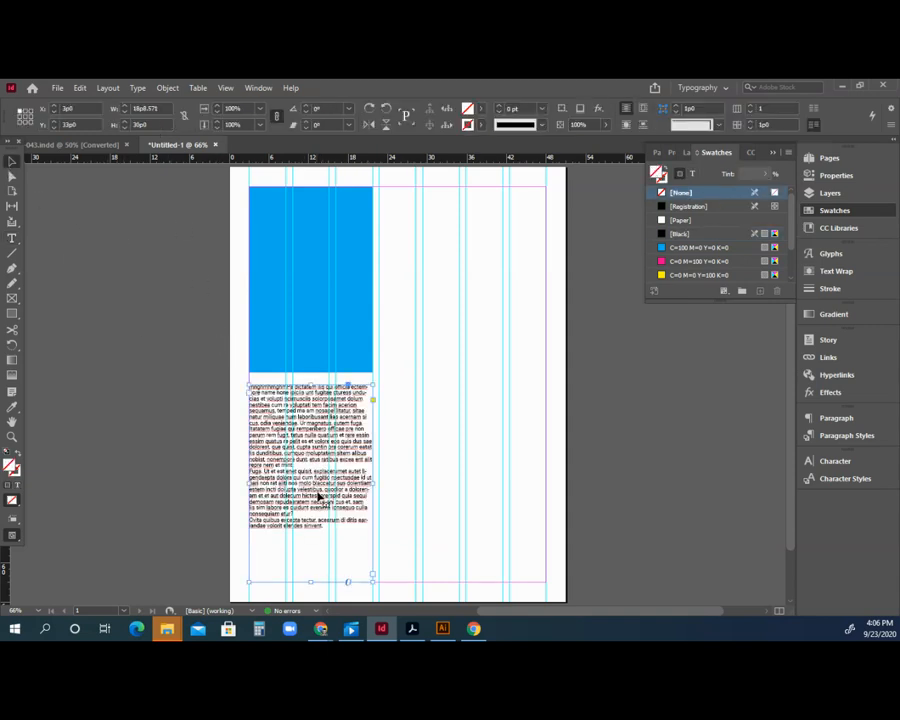
Paste a second copy of the placeholder text and load the frame's overflow text.
key(t)
click(315, 483)
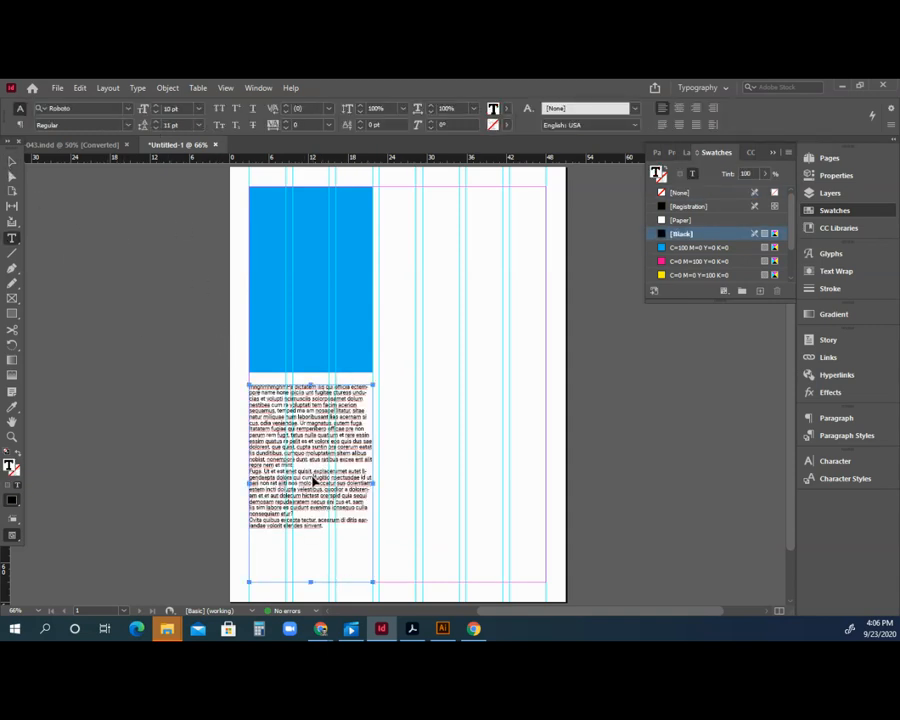
key(ctrl+a)
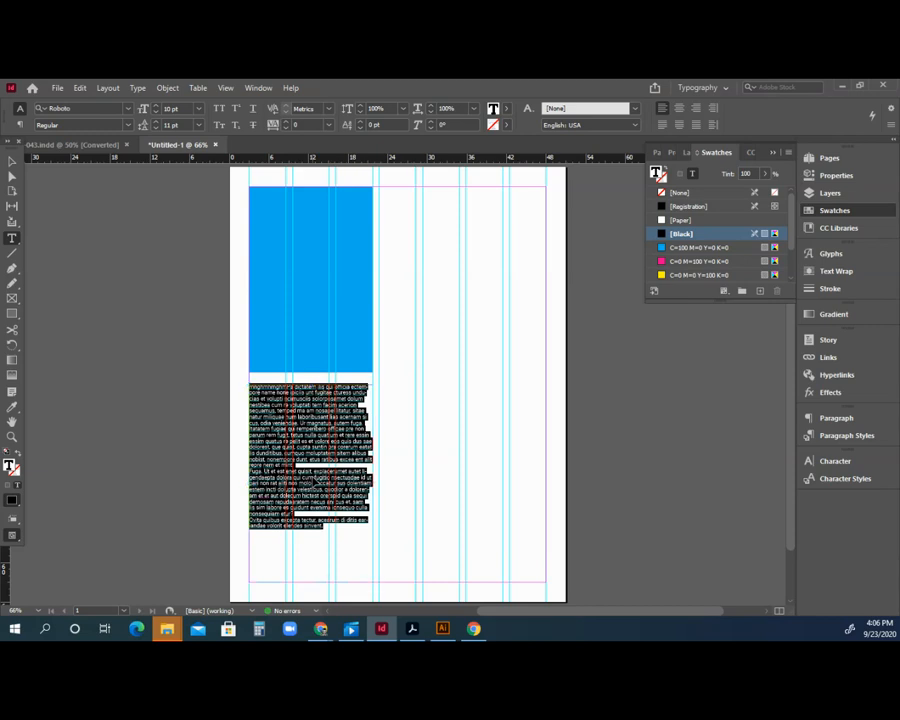
key(ctrl+v)
key(ctrl+v)
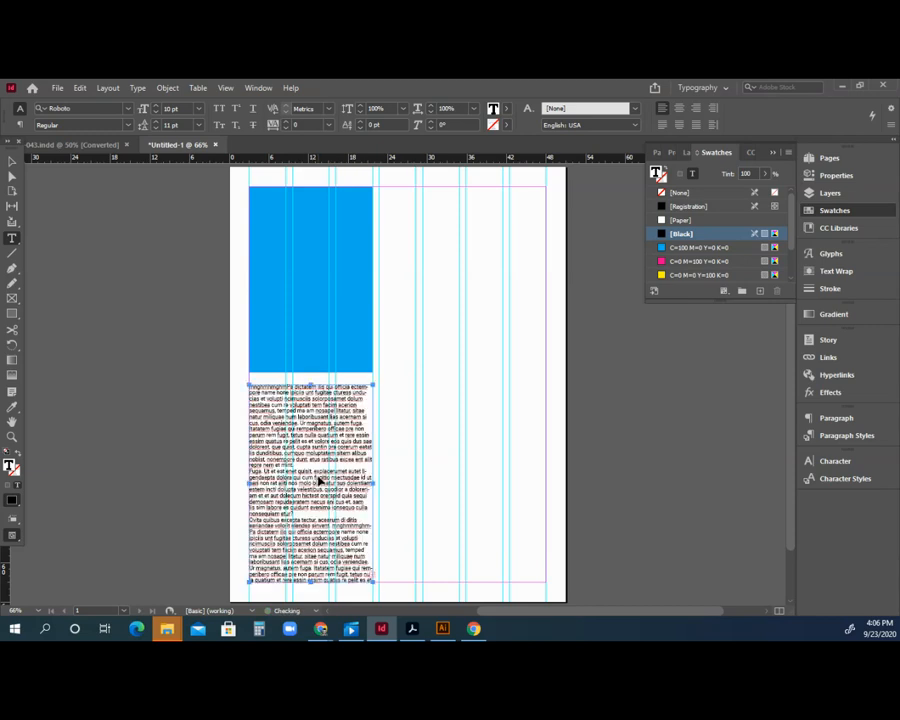
click(13, 162)
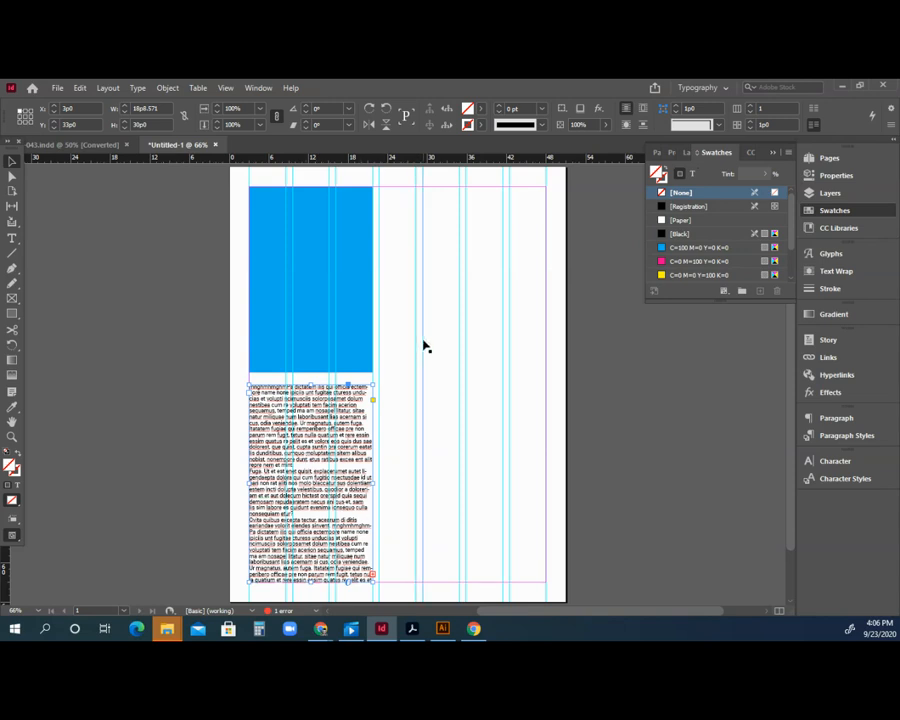
click(373, 577)
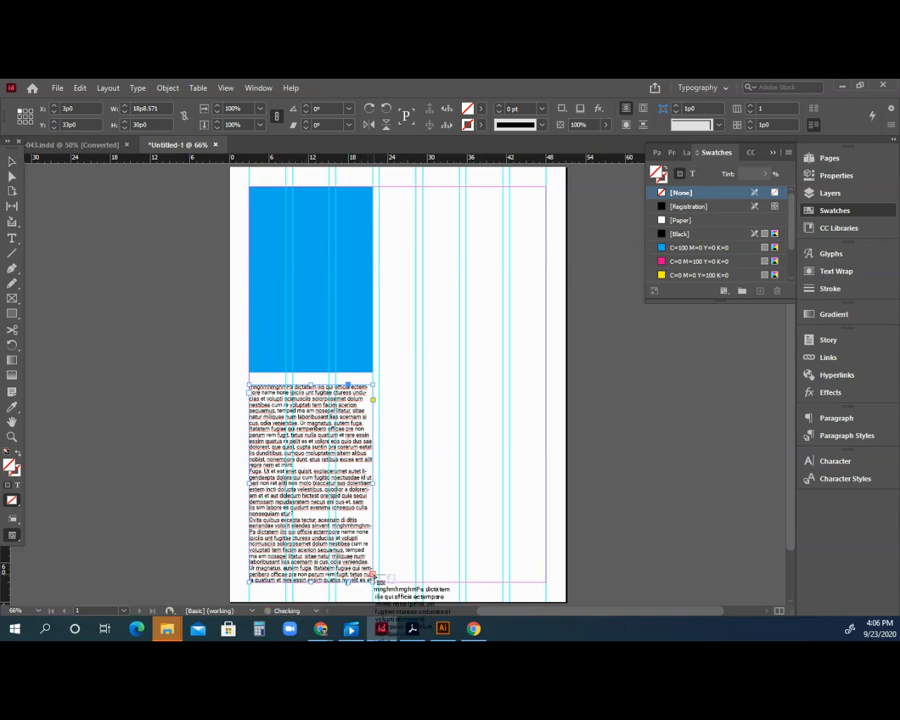
Place the overflow text as a tall, narrow threaded column beside the cyan block.
click(481, 230)
click(481, 230)
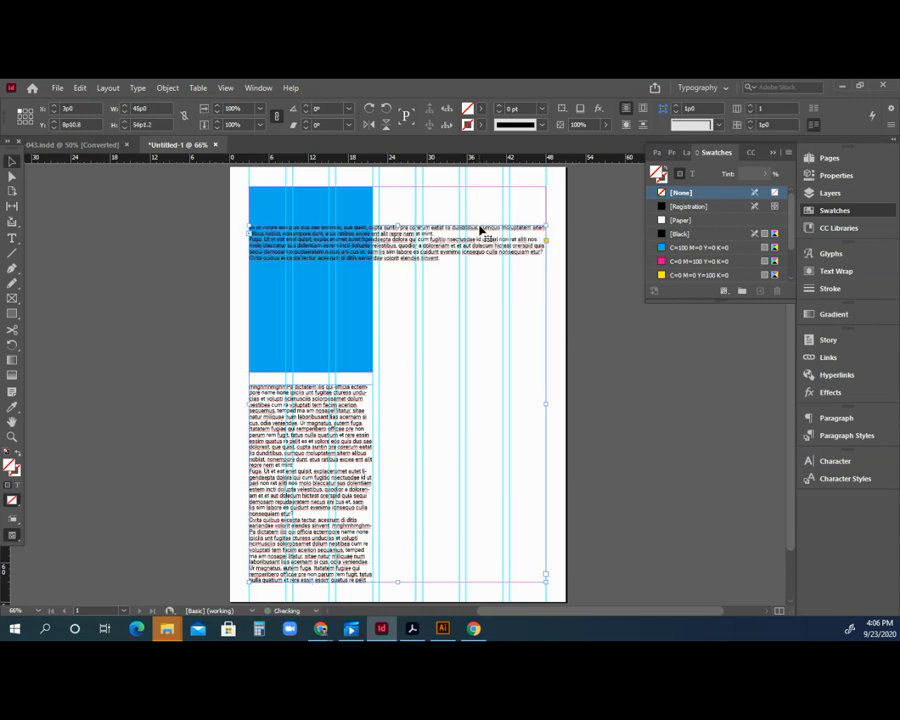
drag(269, 235, 401, 201)
drag(676, 540, 501, 581)
Check the threaded story's text, then select the cyan rectangle at top left.
double_click(342, 460)
key(ctrl+a)
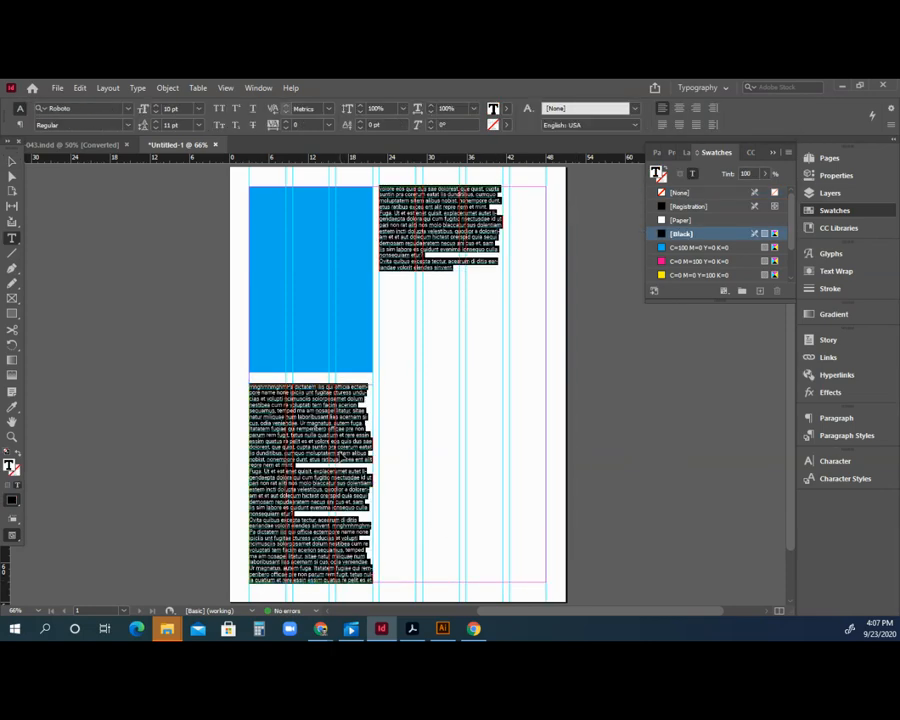
key(Escape)
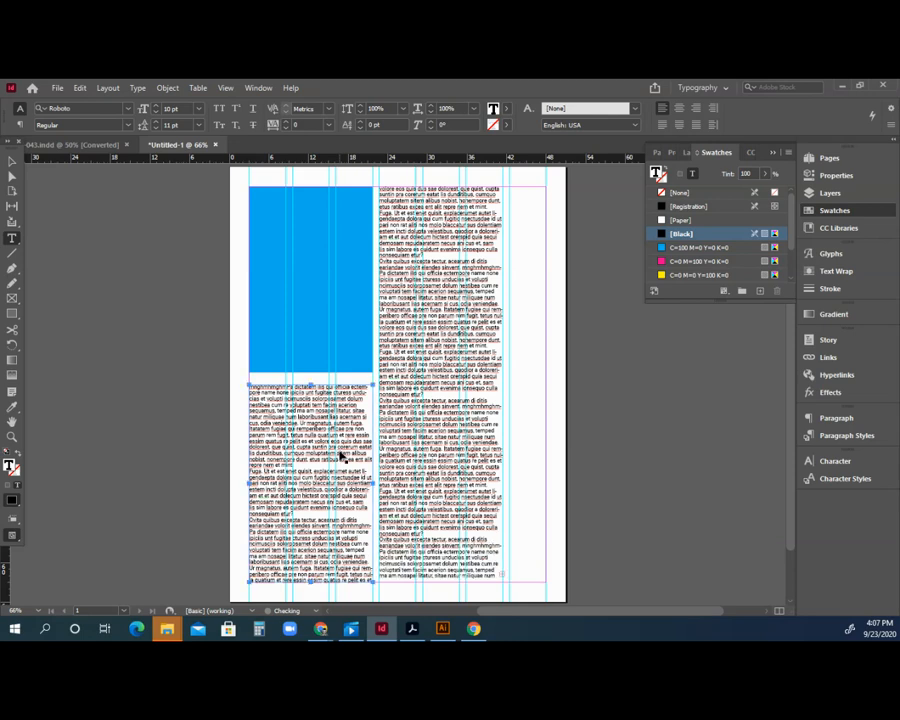
click(12, 162)
click(97, 220)
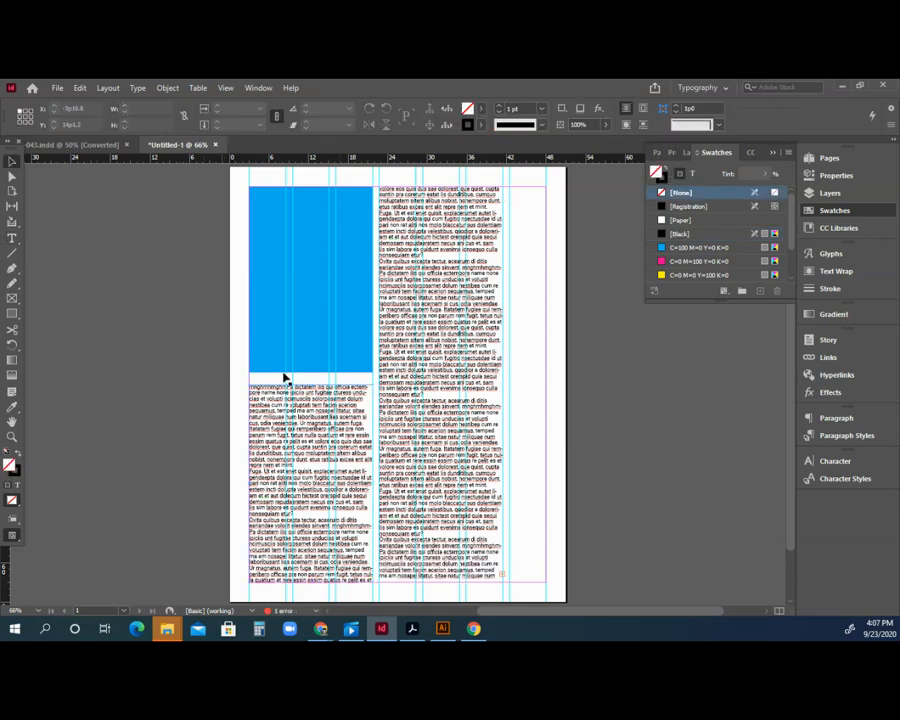
click(269, 286)
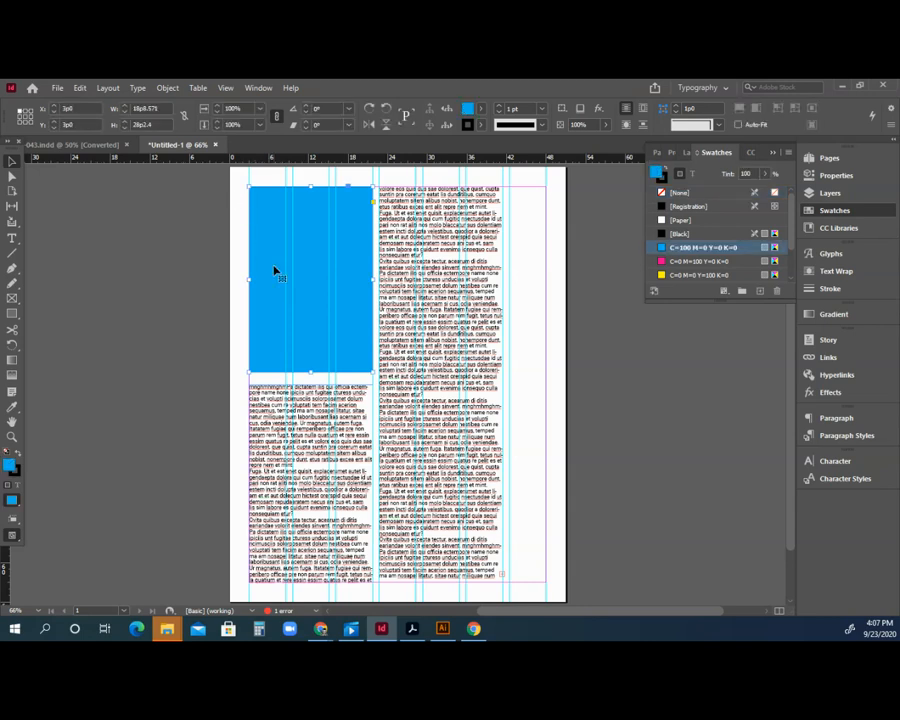
Place the magazine cover image from the Layouts folder into the selected cyan frame.
click(58, 88)
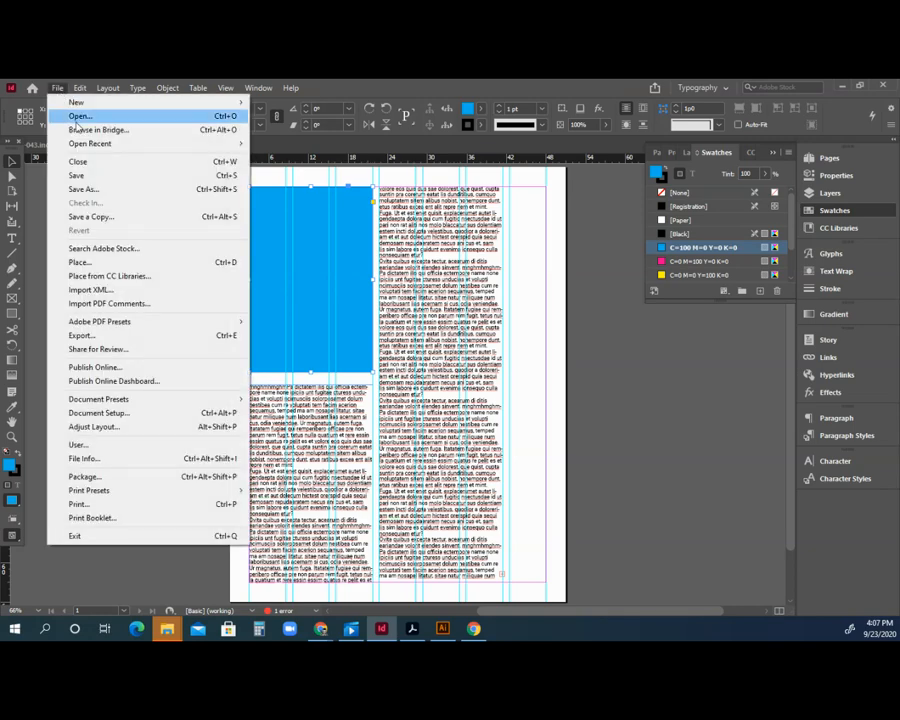
click(84, 260)
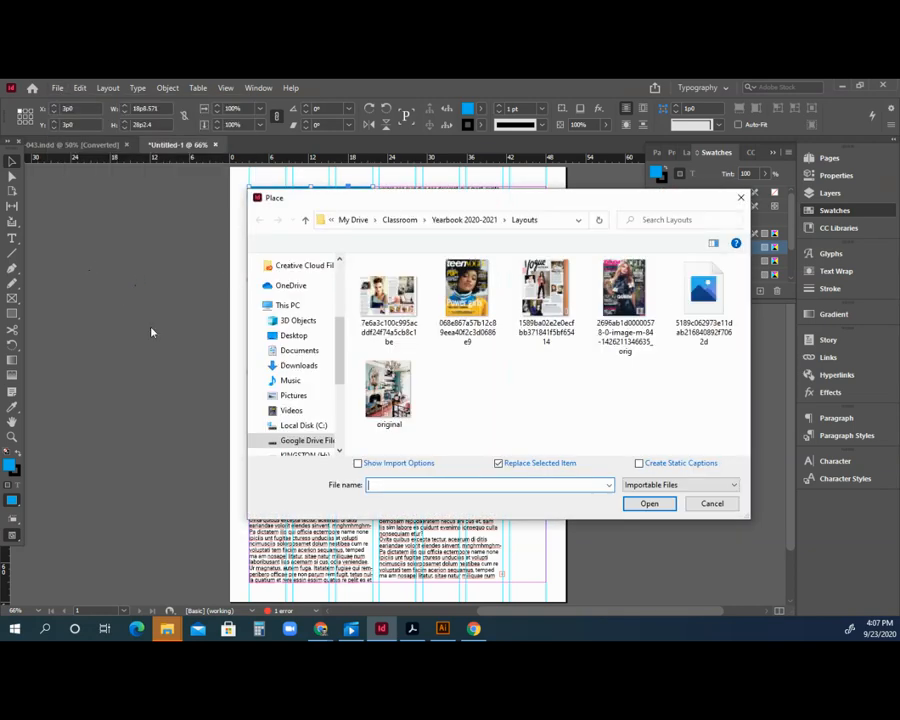
drag(525, 207, 457, 221)
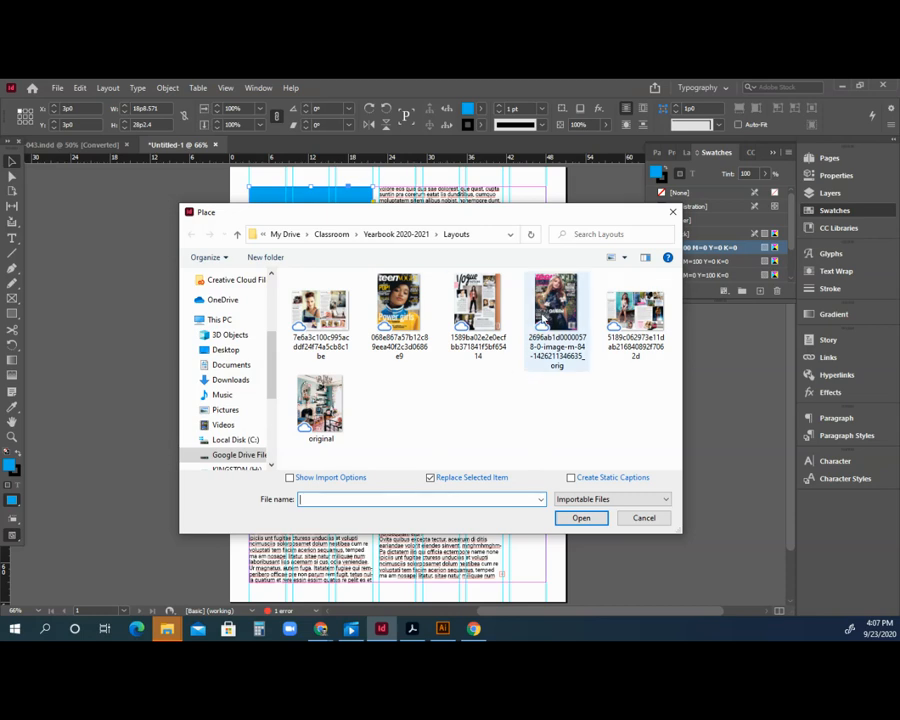
click(530, 345)
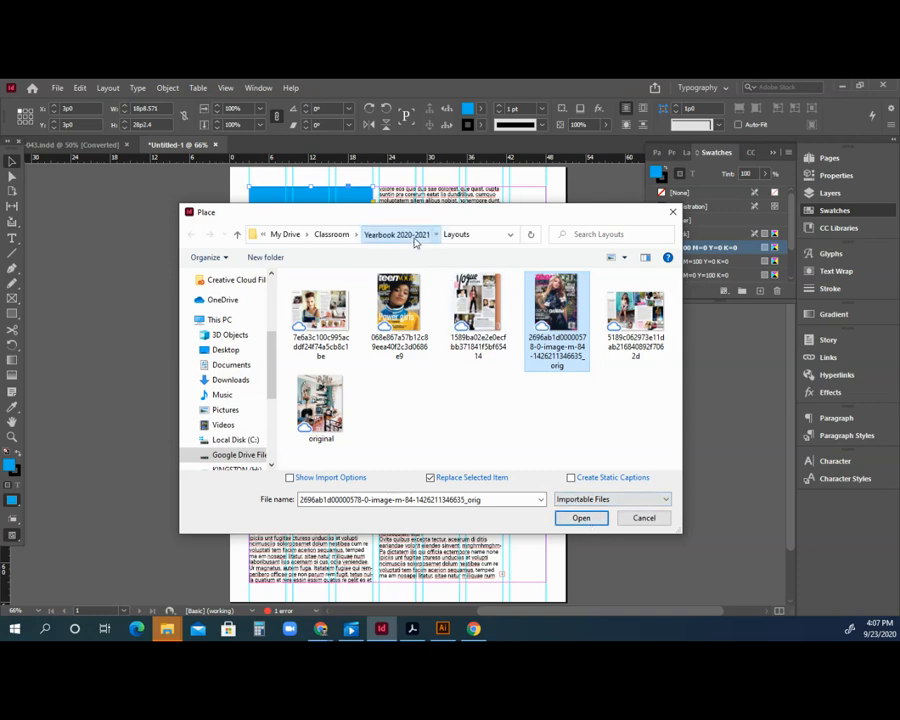
click(418, 240)
double_click(331, 296)
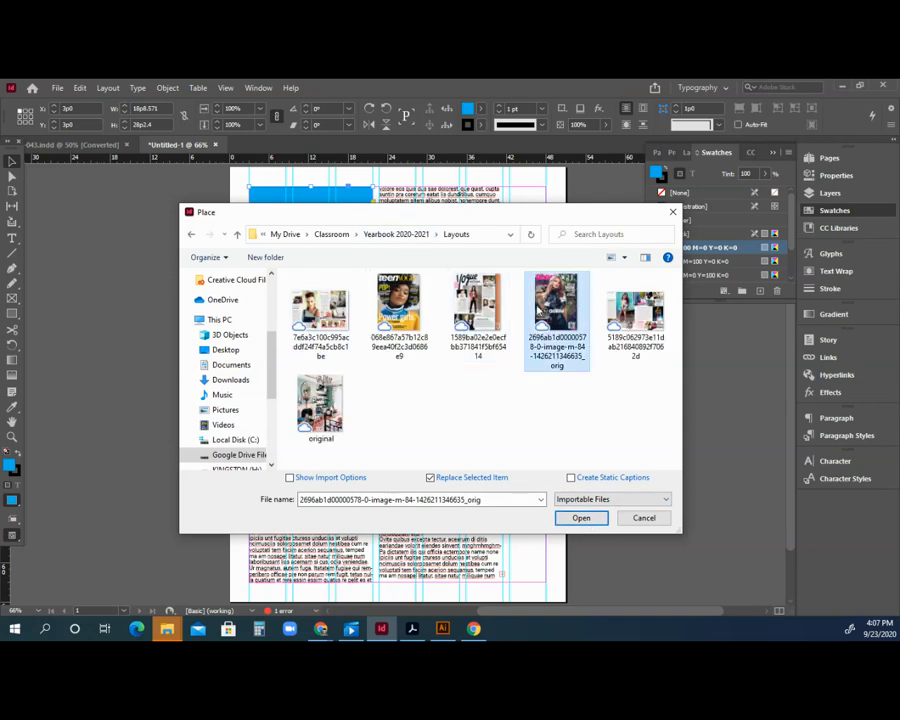
click(598, 520)
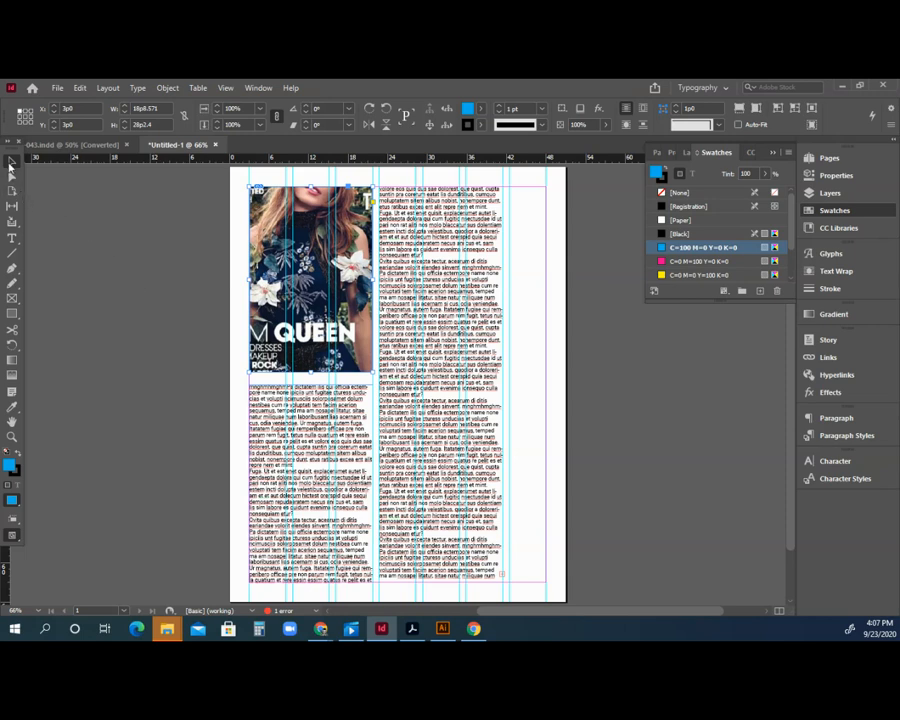
Try moving the image frame off the page, undo it, and zoom to 100%.
click(68, 208)
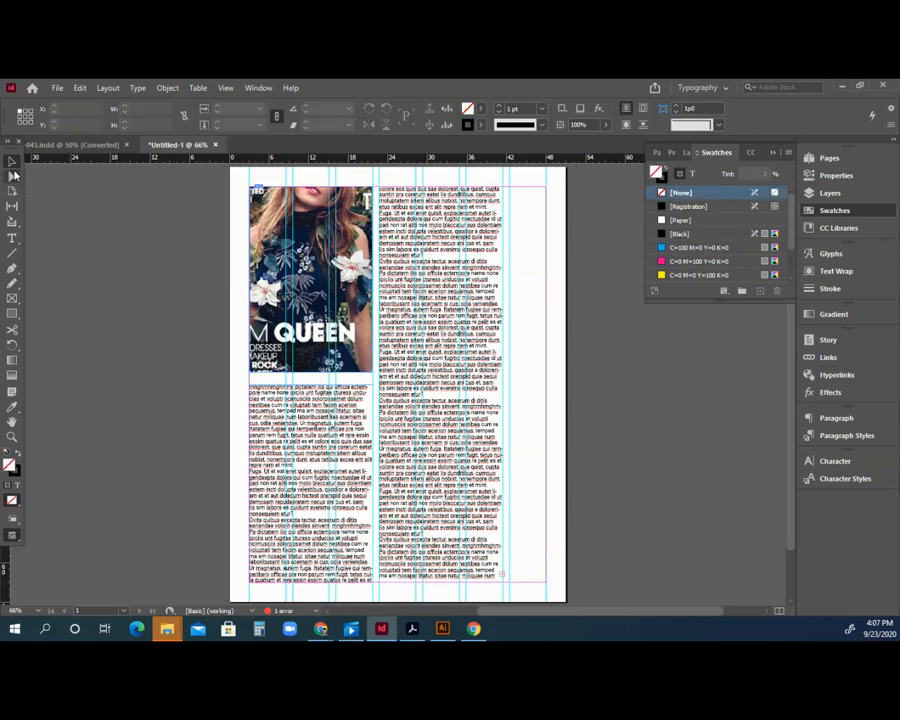
drag(308, 219, 157, 265)
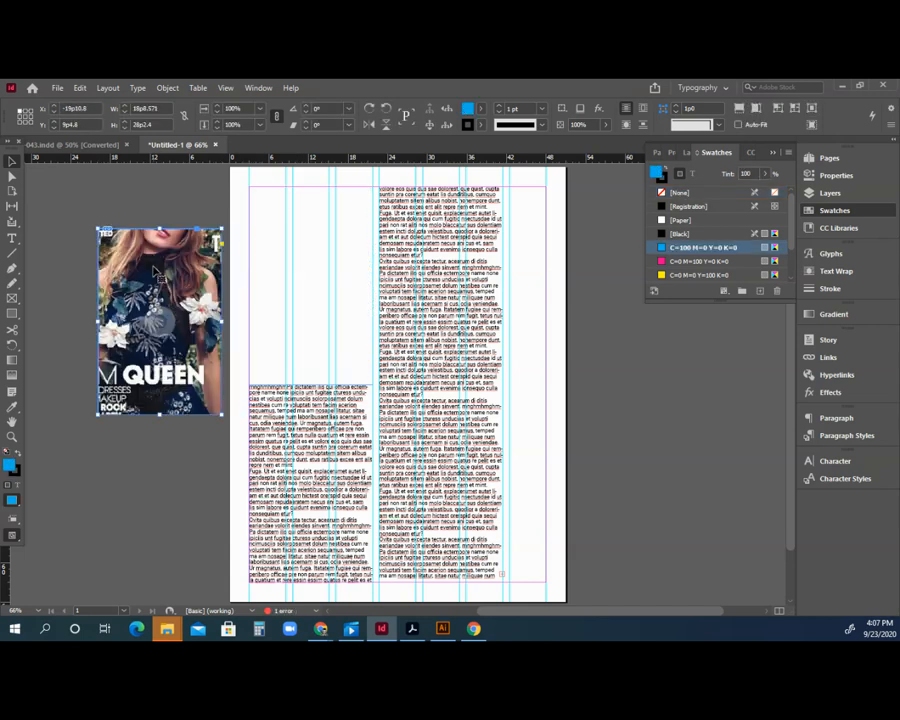
key(ctrl+z)
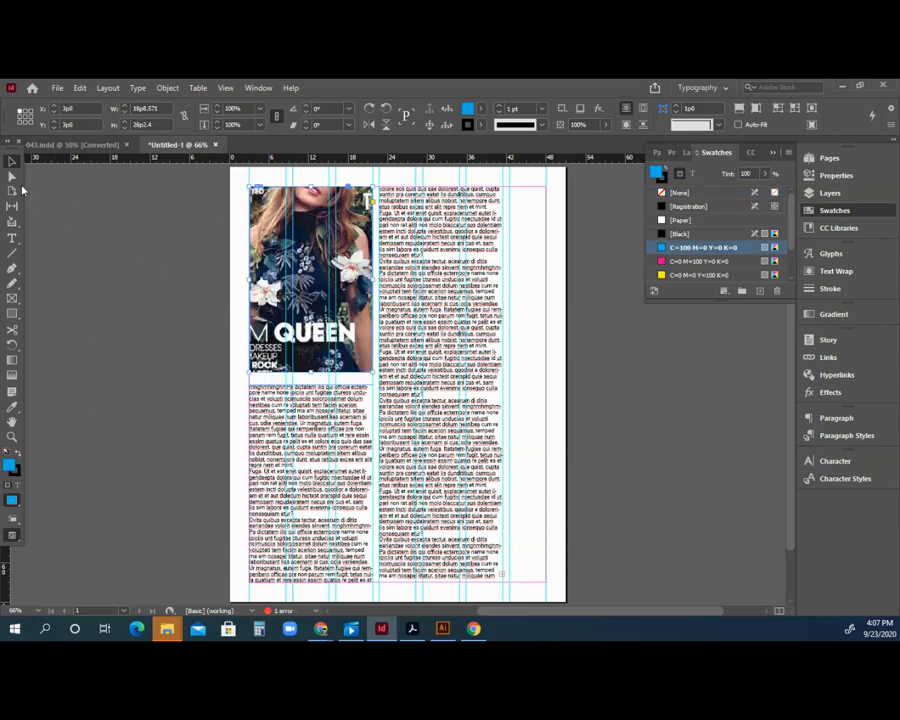
click(12, 178)
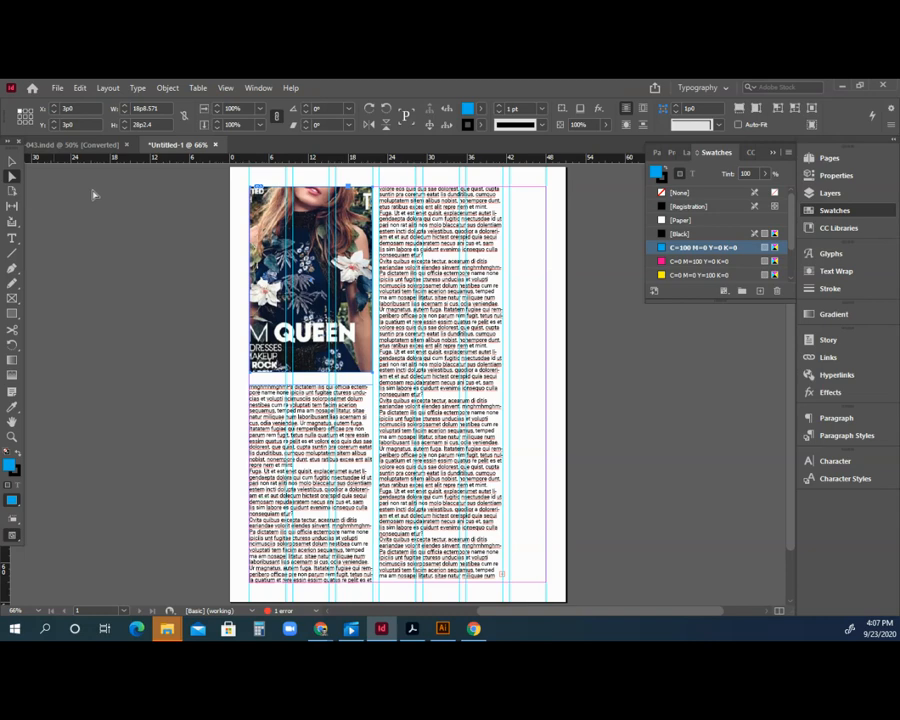
click(254, 190)
click(114, 347)
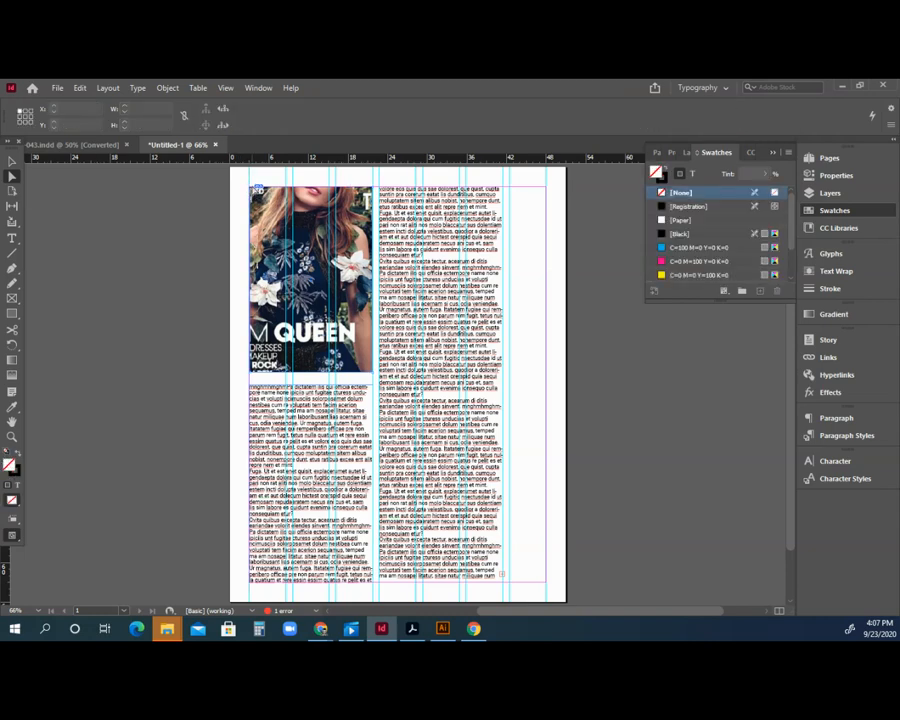
key(ctrl+equal)
key(ctrl+equal)
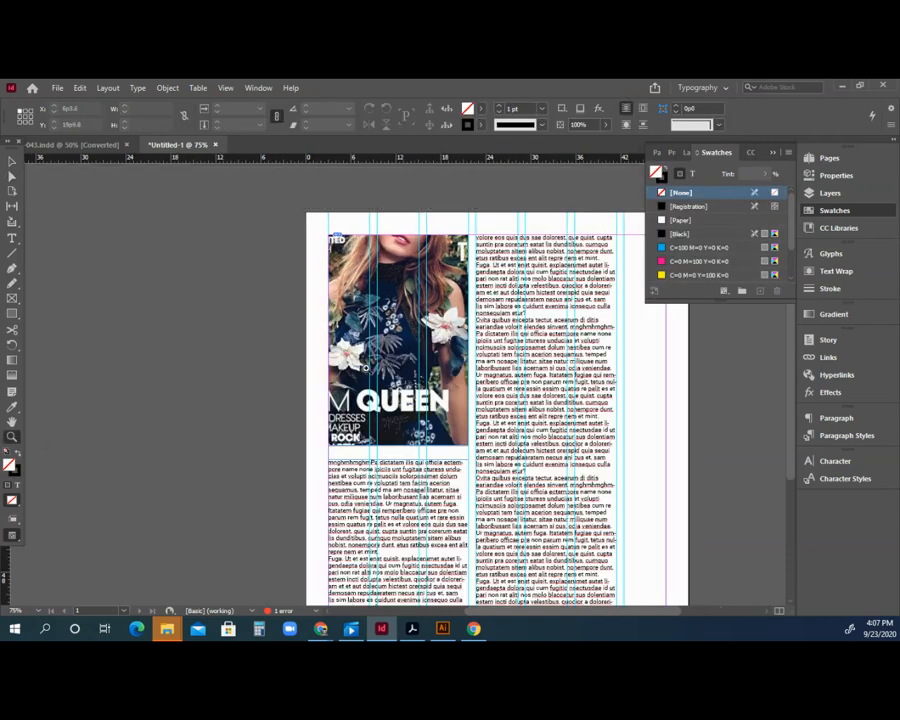
Reshape the frame's corners with Direct Selection, then undo that and a frame move.
click(12, 177)
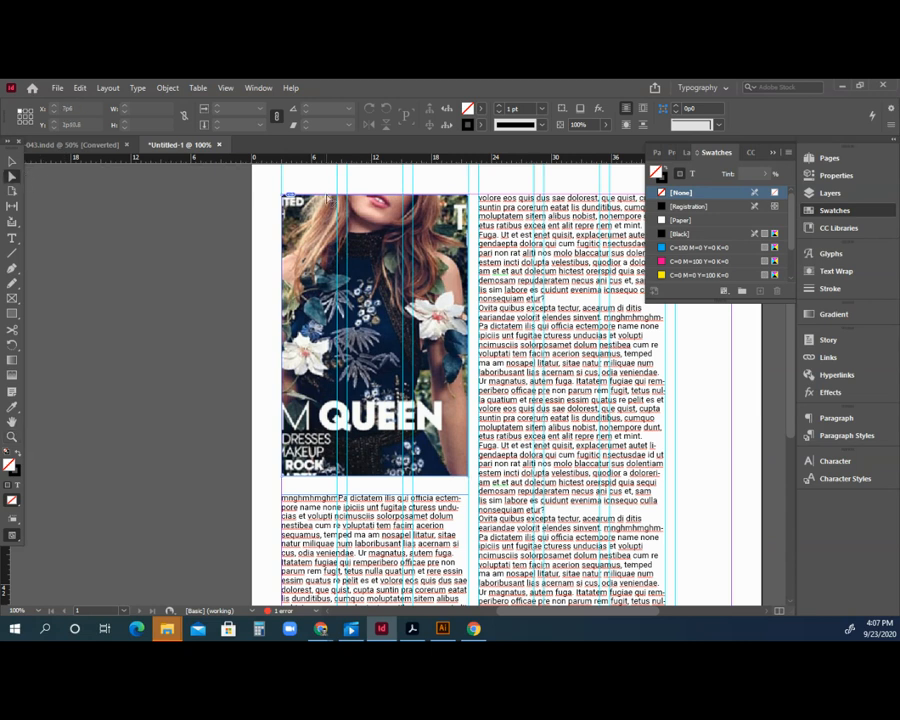
click(281, 197)
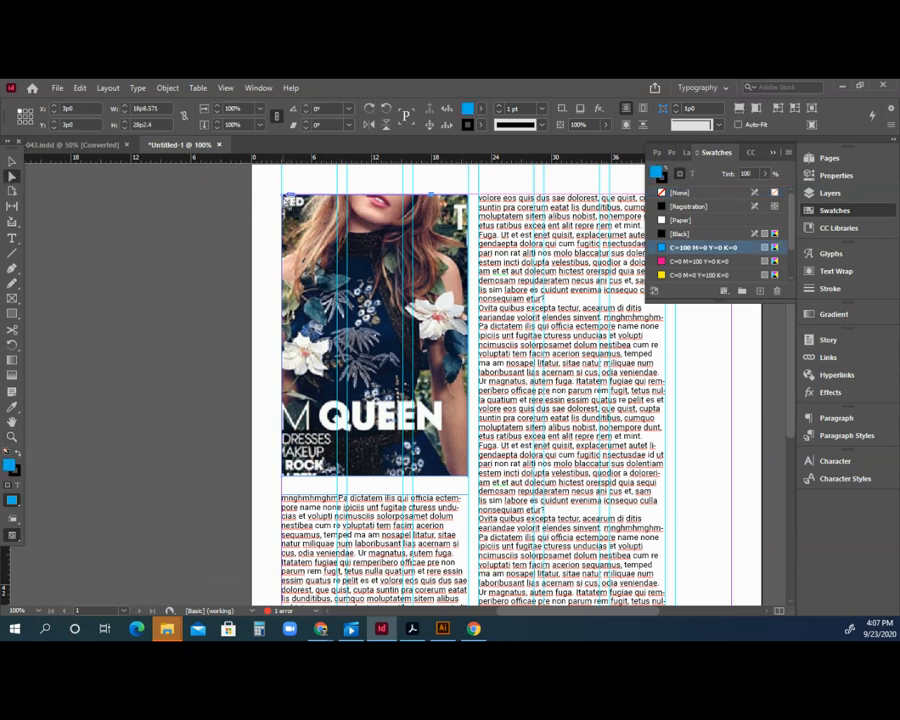
drag(284, 196, 364, 317)
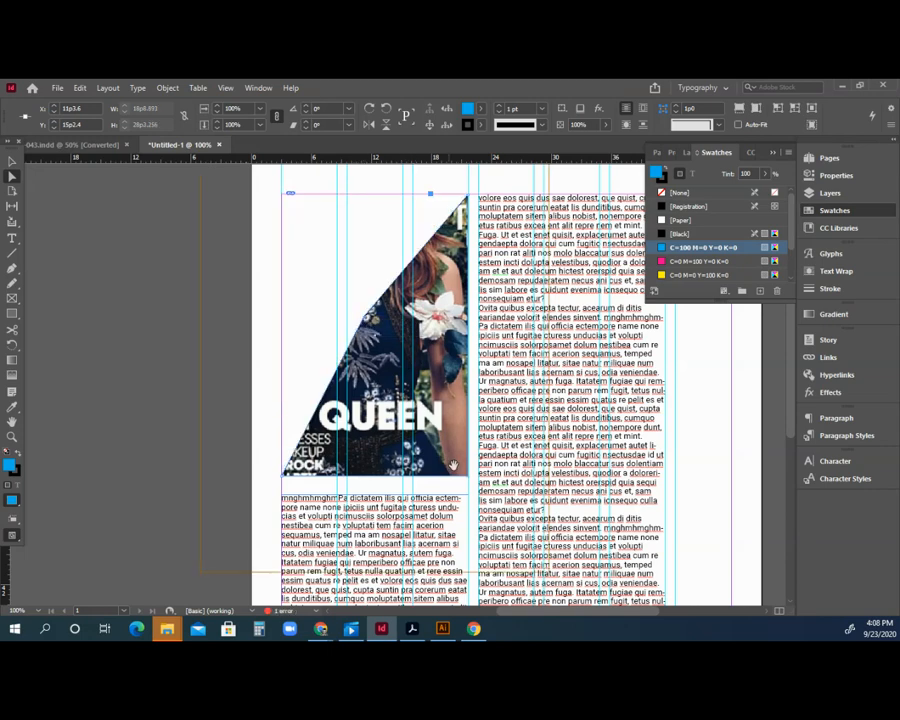
drag(472, 482, 398, 382)
key(ctrl+z)
key(ctrl+z)
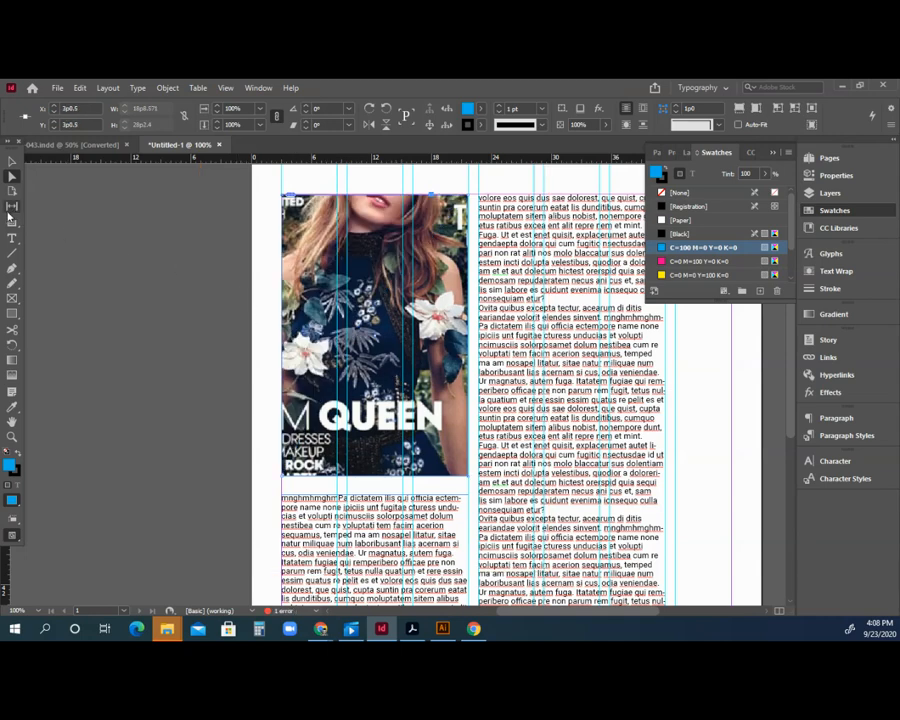
click(11, 163)
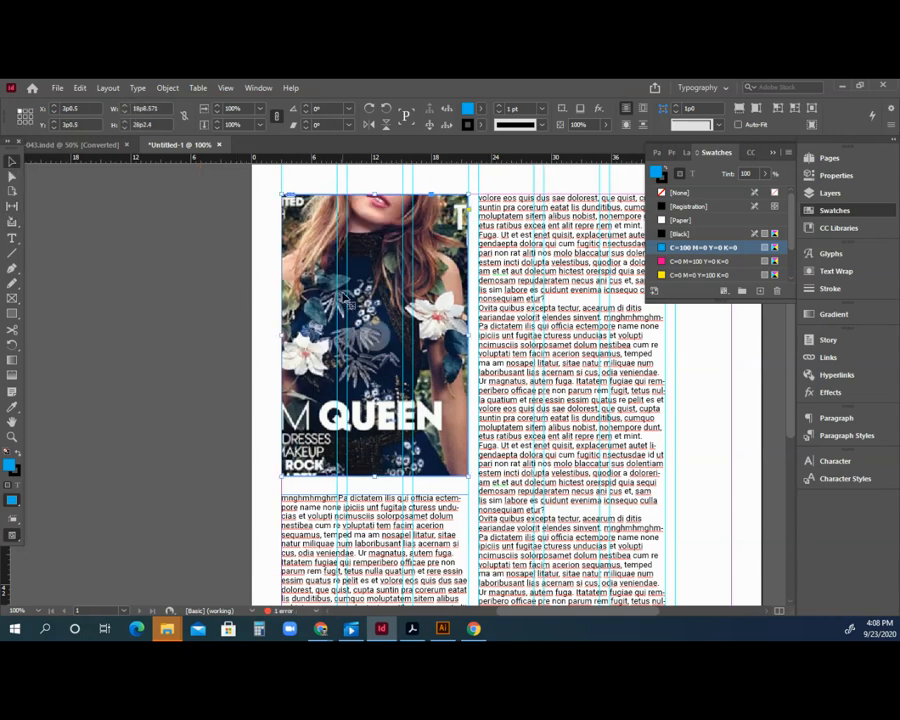
drag(313, 283, 207, 300)
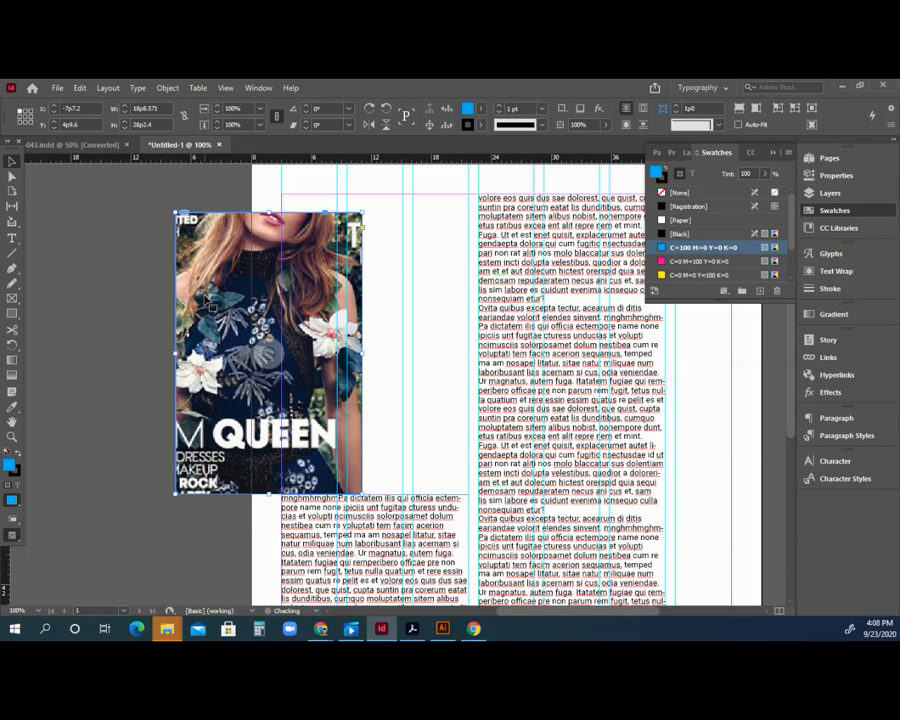
key(ctrl+z)
Slide the picture inside its frame so a different cover shows.
click(237, 176)
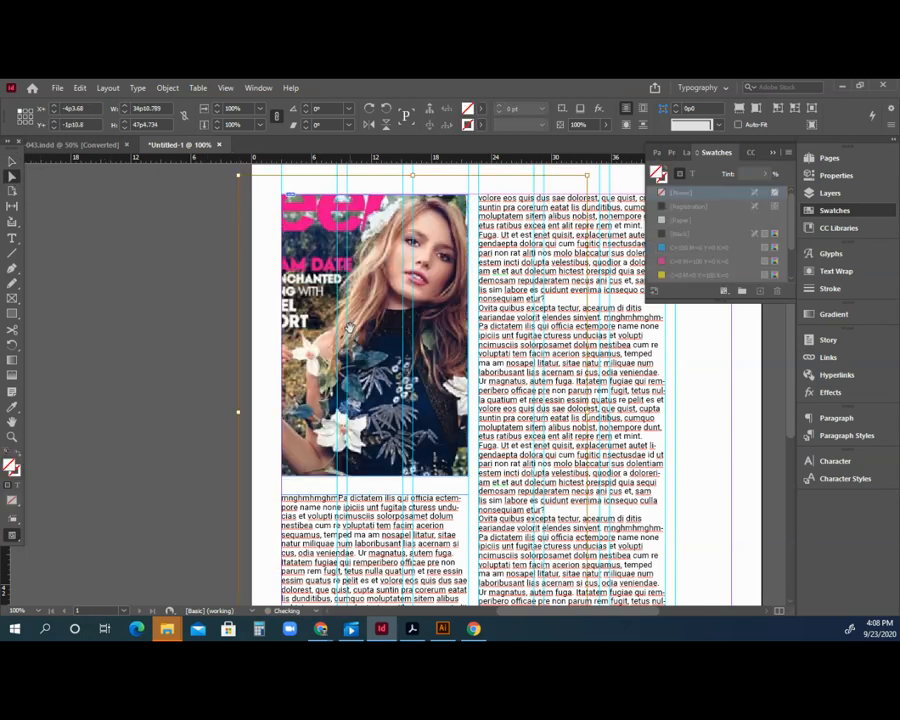
drag(312, 246, 256, 254)
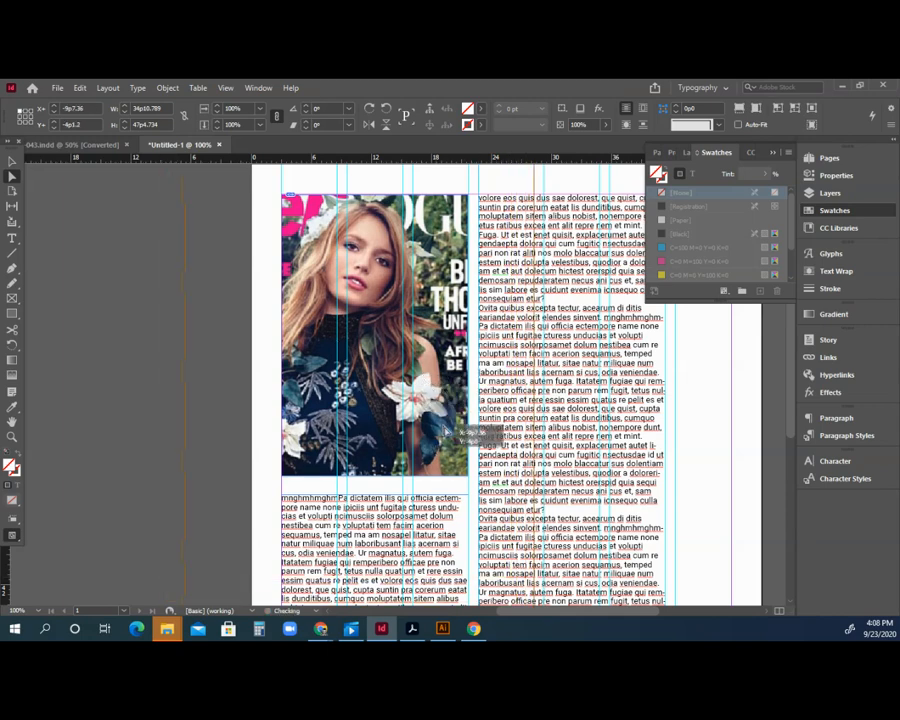
right_click(365, 298)
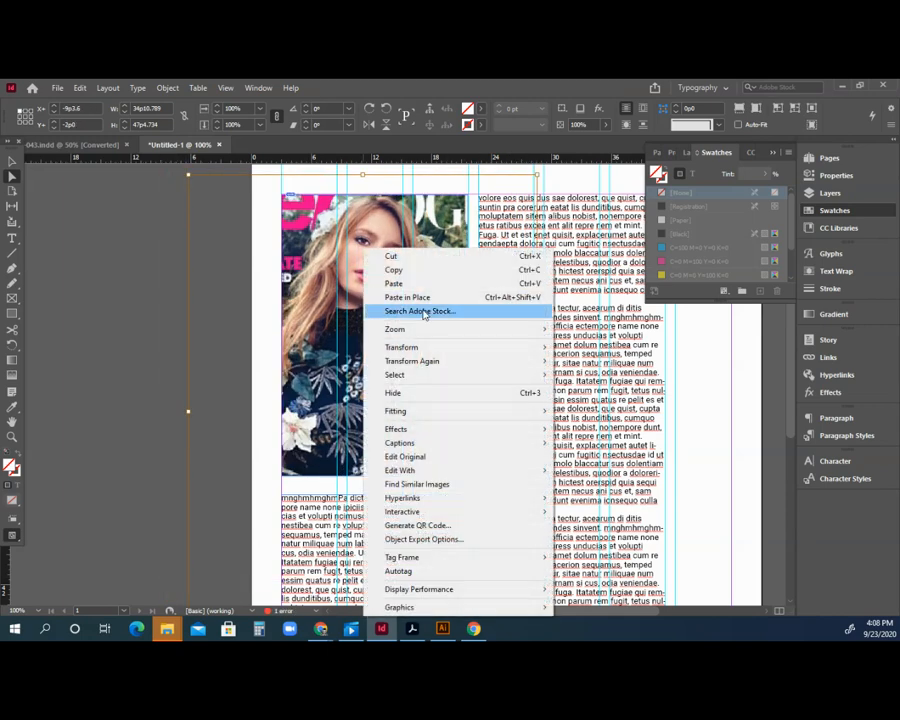
mouse_move(419, 348)
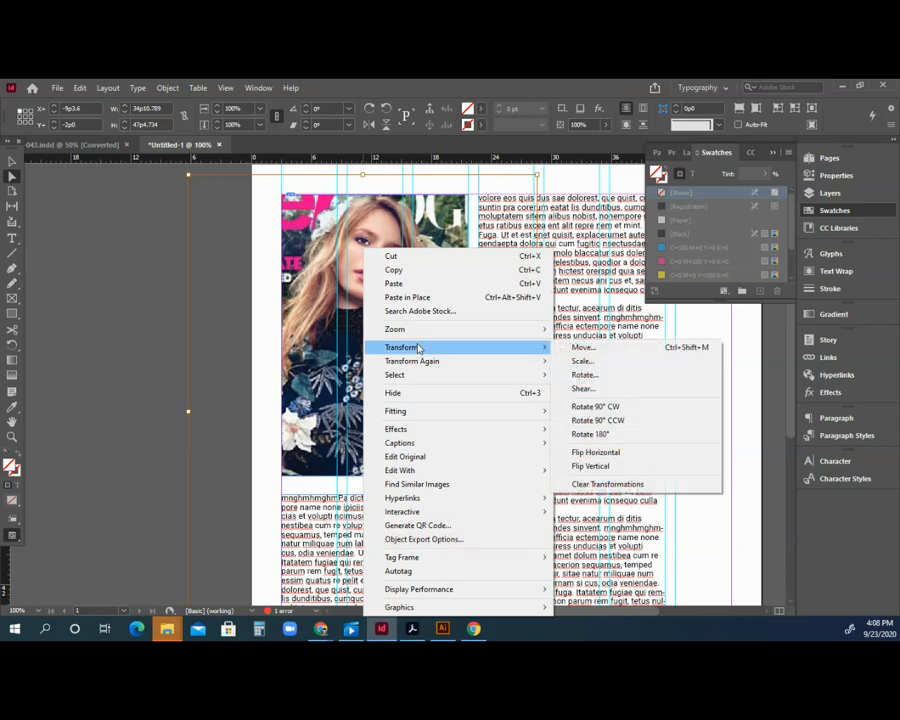
mouse_move(457, 414)
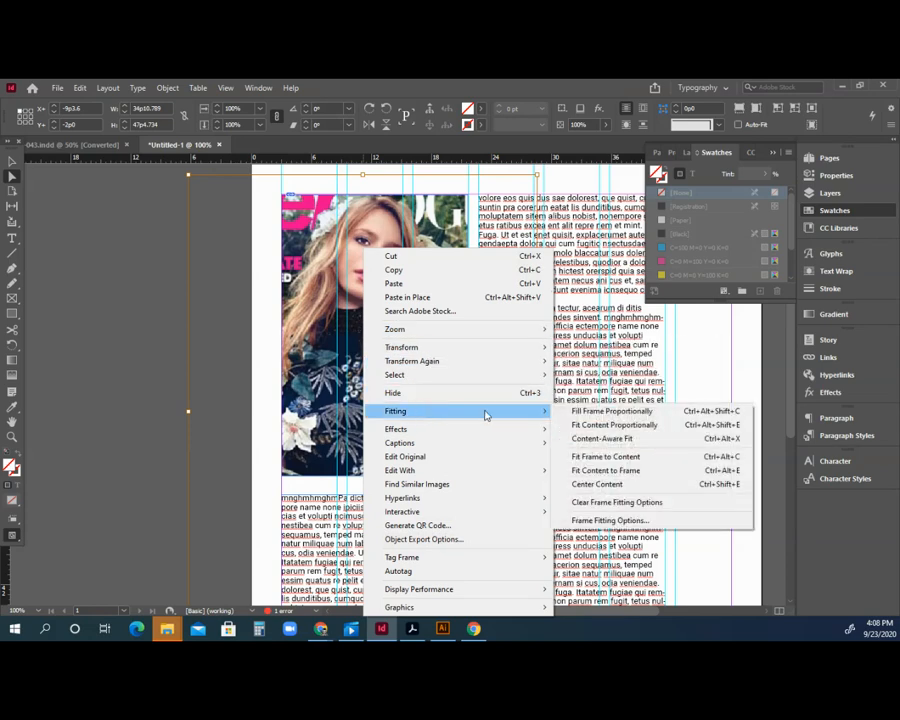
click(574, 412)
key(ctrl+z)
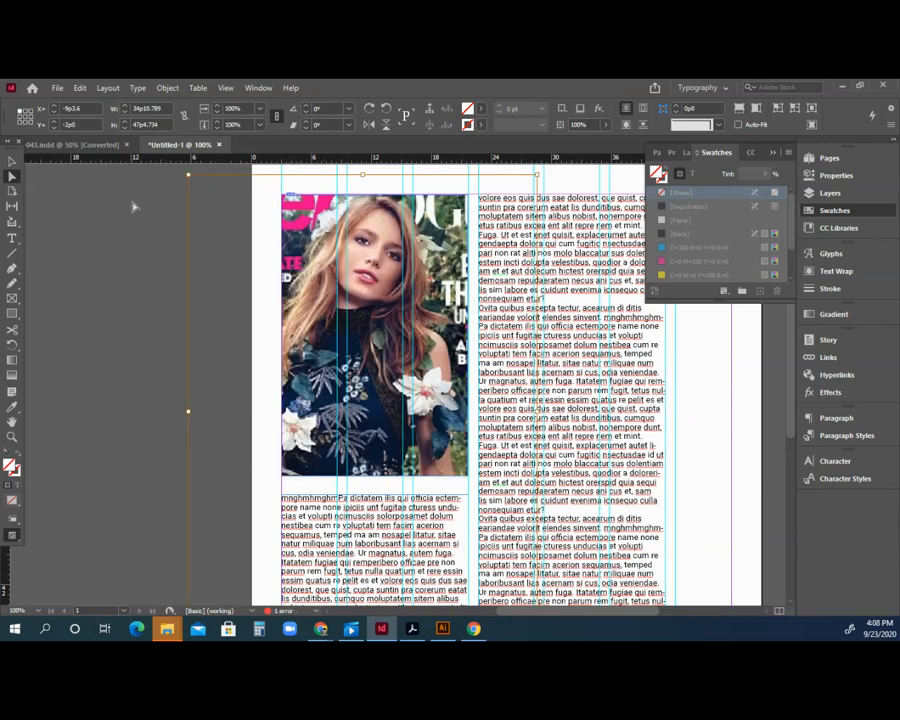
Scale the cover image down by its corners and tighten the frame around it.
drag(188, 175, 200, 190)
scroll(510, 524, down, 4)
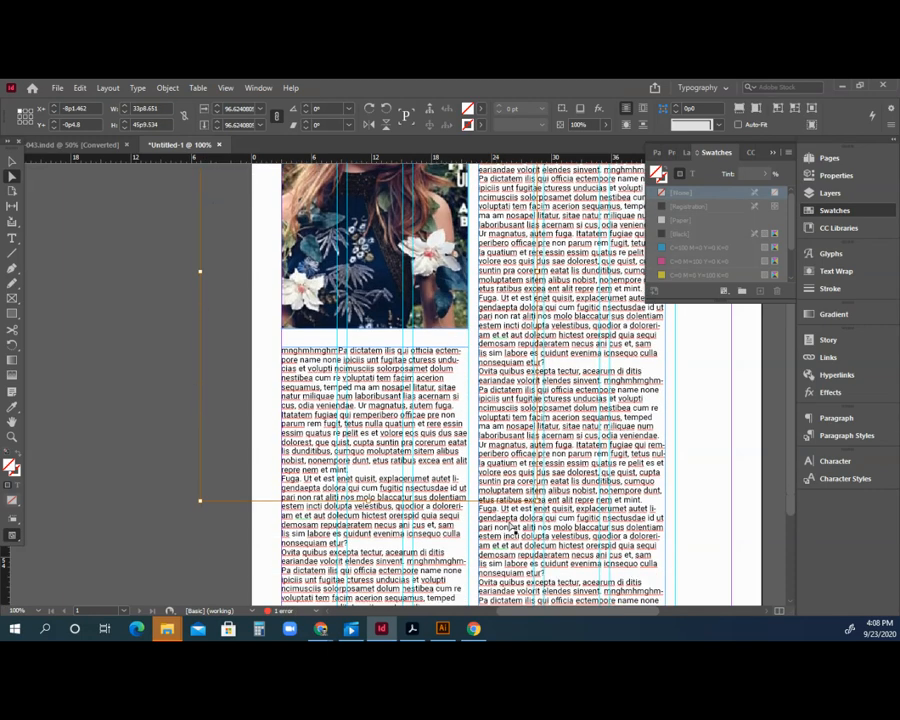
drag(540, 505, 474, 412)
scroll(455, 513, up, 5)
drag(200, 595, 260, 516)
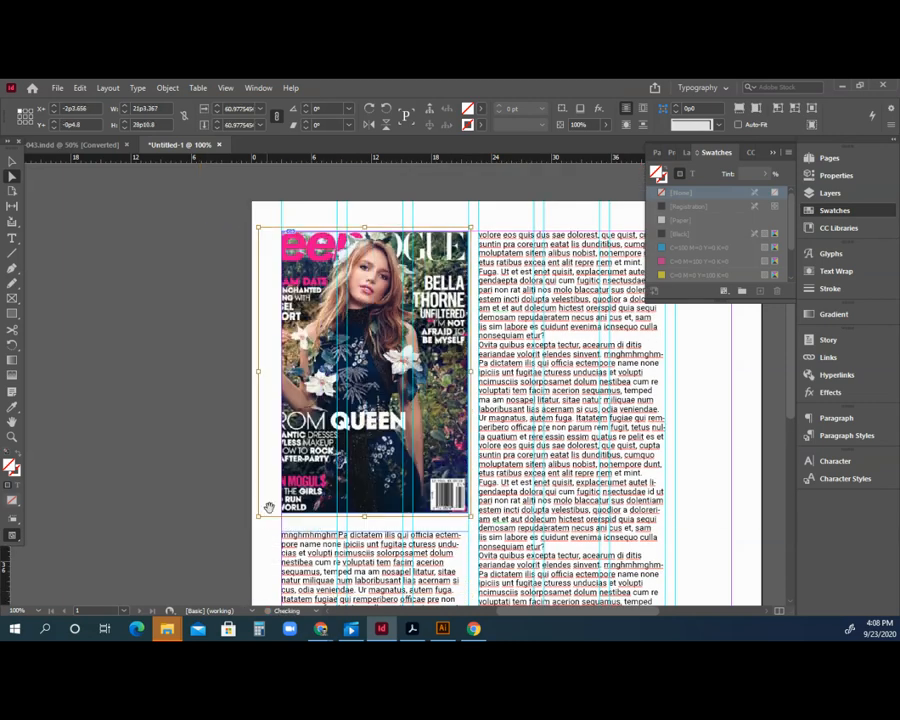
mouse_move(259, 371)
mouse_down()
mouse_move(341, 371)
mouse_move(259, 371)
mouse_up()
drag(258, 228, 261, 231)
Nudge the cover image within its frame using the arrow keys.
key(Right)
key(Right)
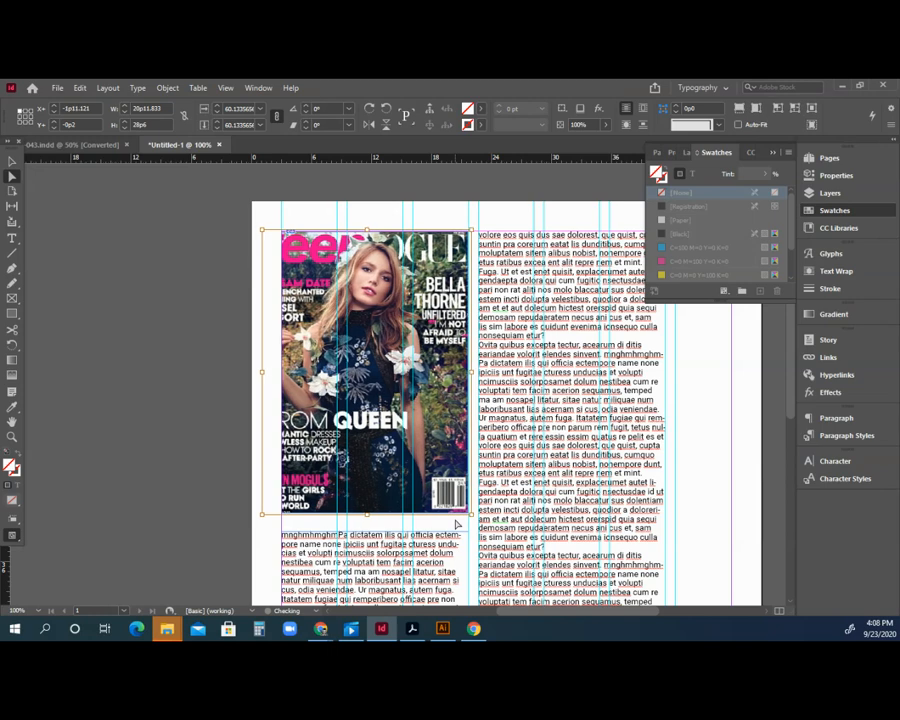
key(Up)
key(shift+Right)
key(shift+Left)
key(shift+Right)
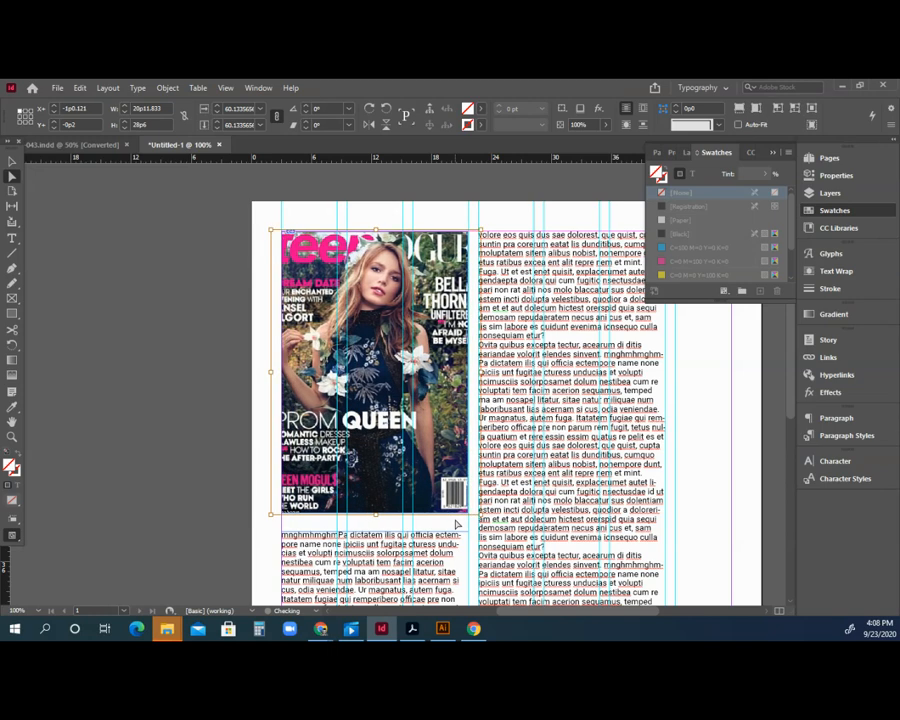
key(shift+Right)
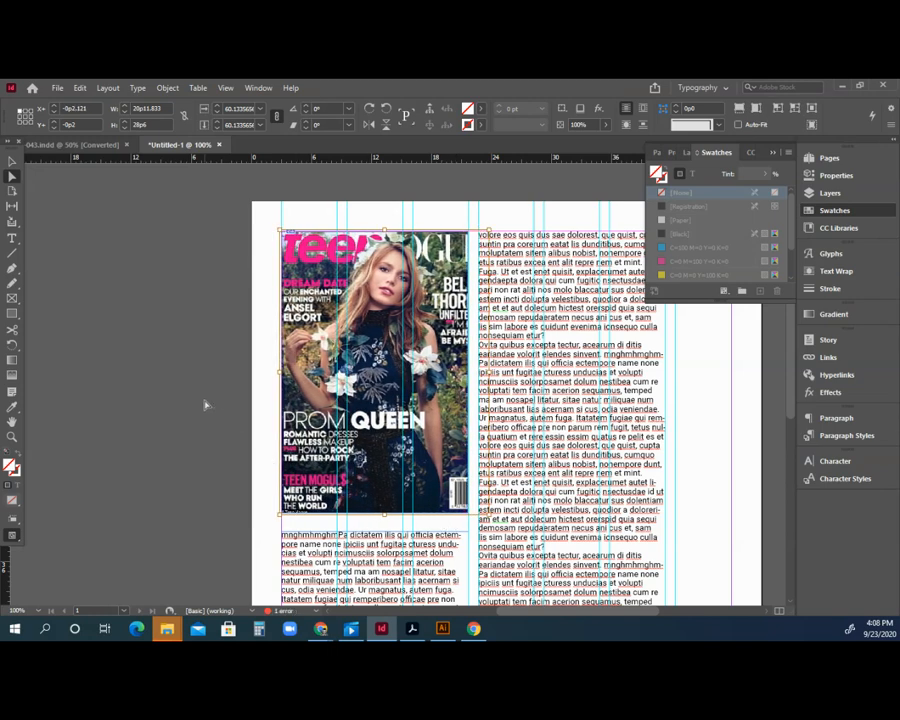
Zoom out to view the whole page and select the right text column frame.
click(204, 400)
click(12, 437)
alt+click(520, 444)
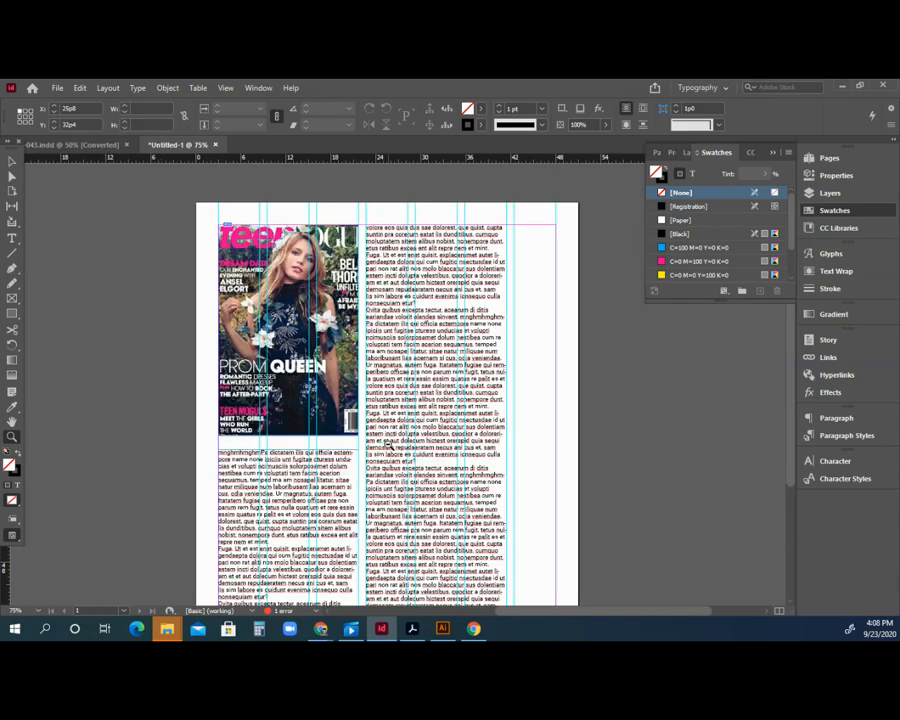
alt+click(375, 447)
click(412, 370)
alt+click(412, 370)
click(12, 163)
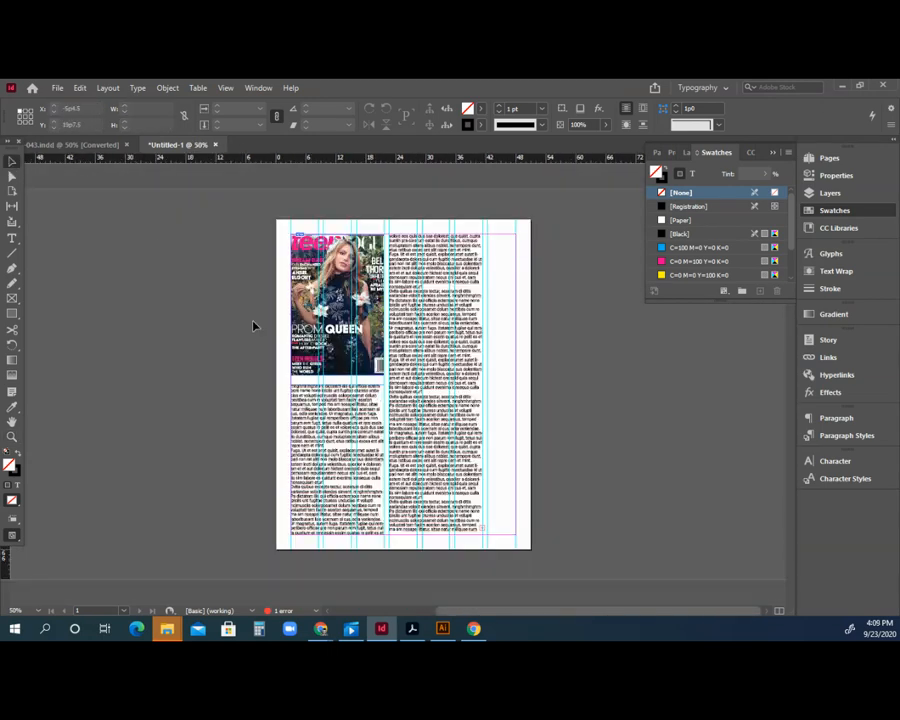
click(432, 426)
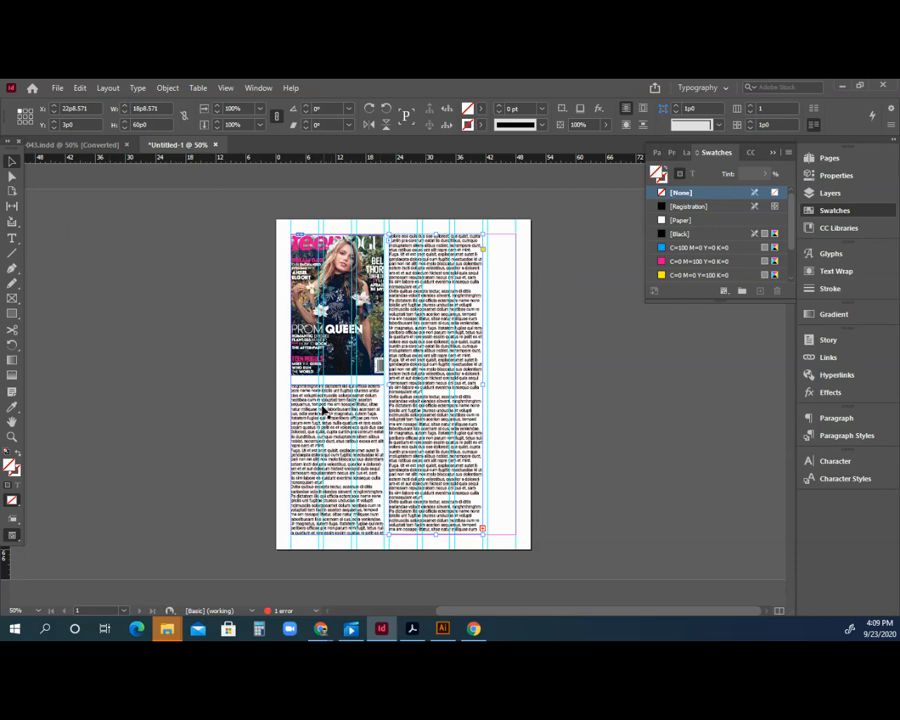
drag(305, 408, 100, 402)
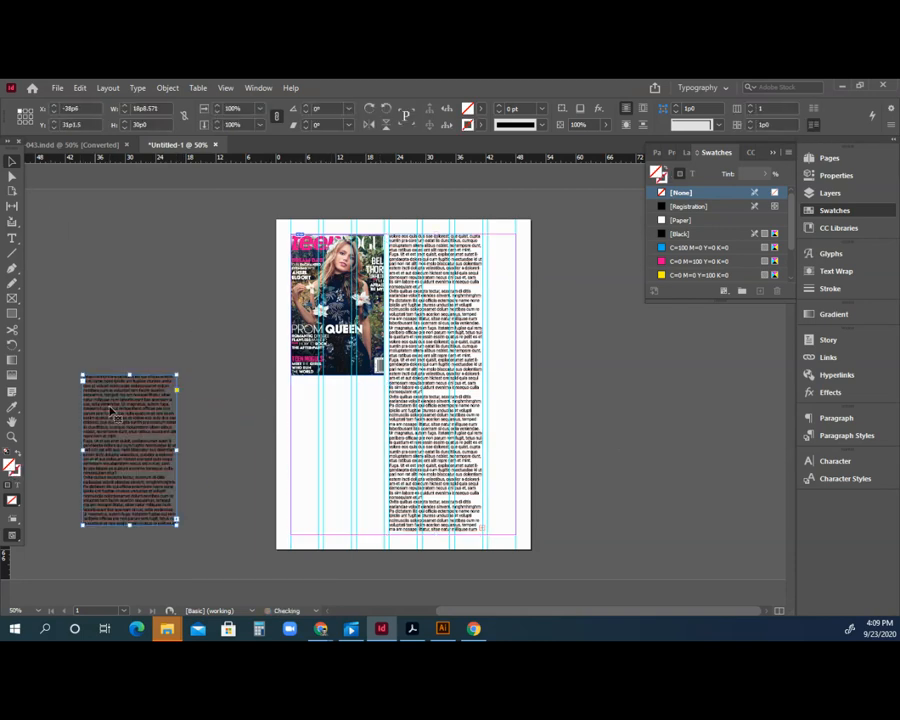
key(ctrl+z)
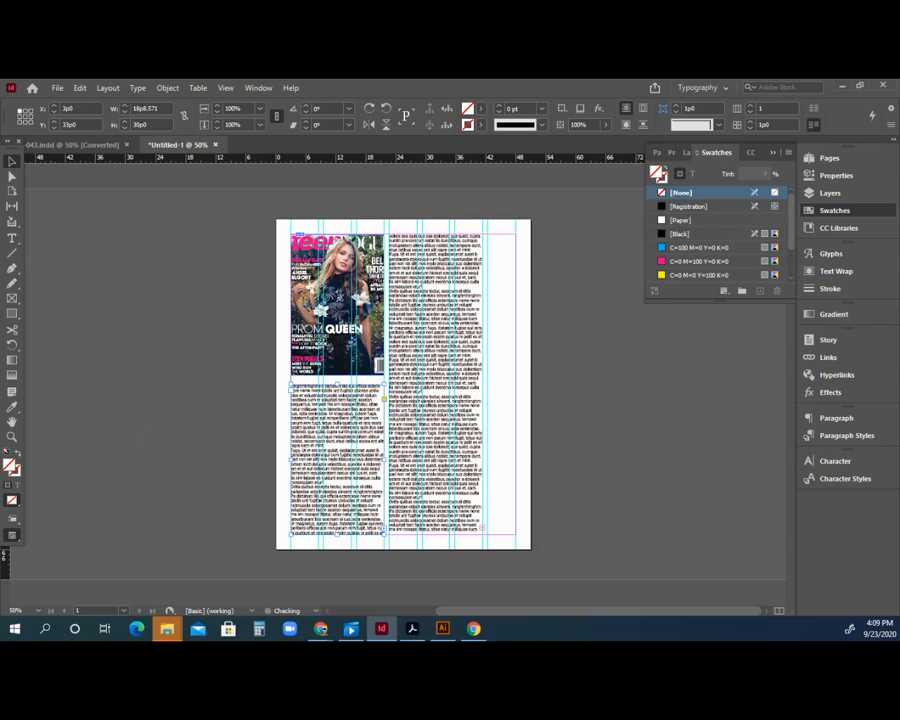
key(z)
click(314, 447)
click(448, 396)
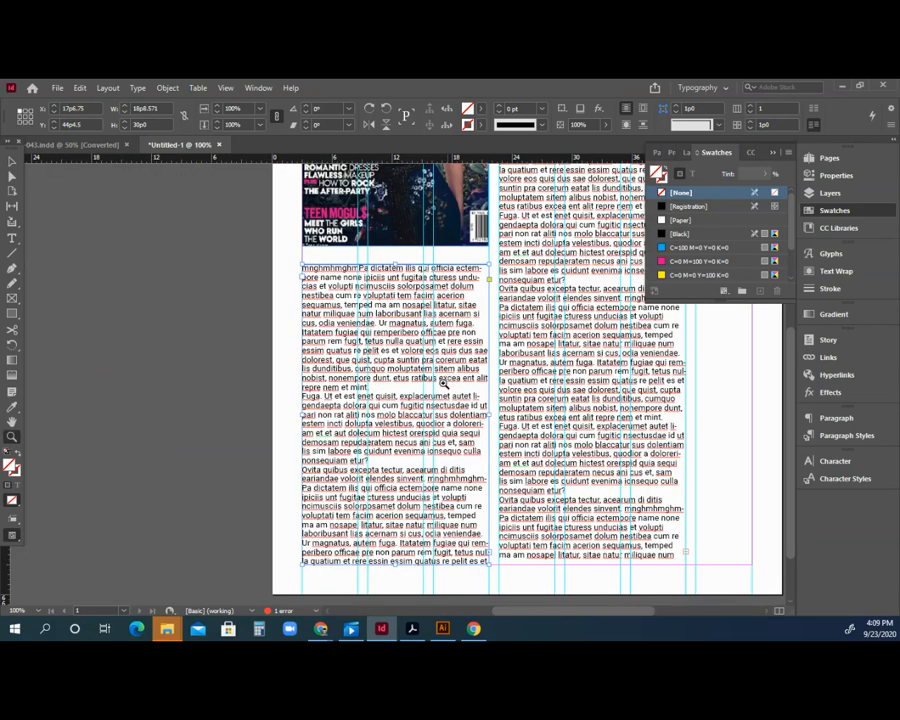
click(445, 377)
click(12, 177)
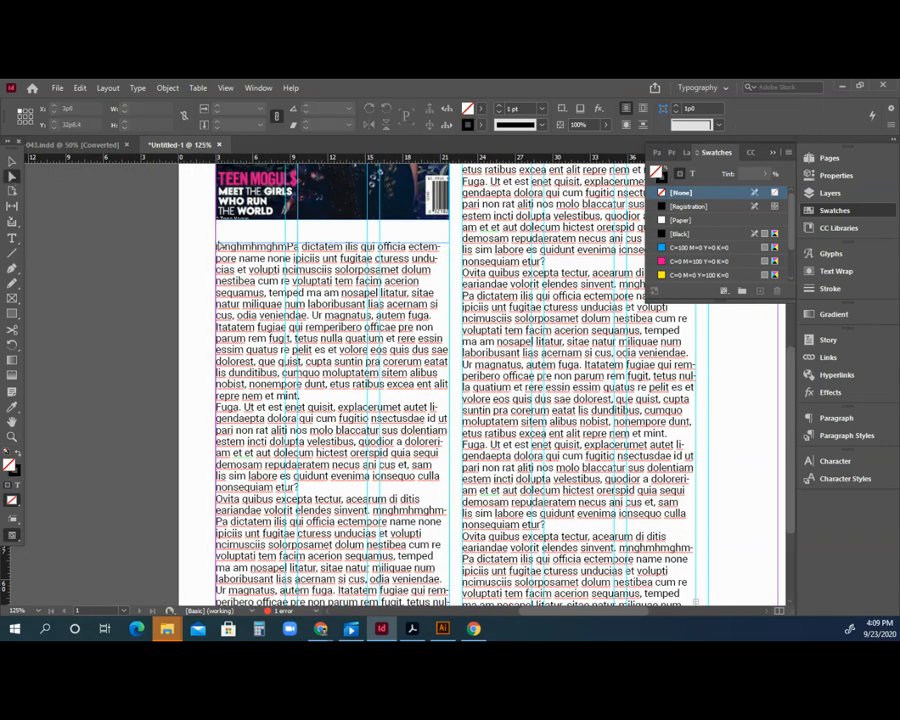
drag(217, 244, 318, 375)
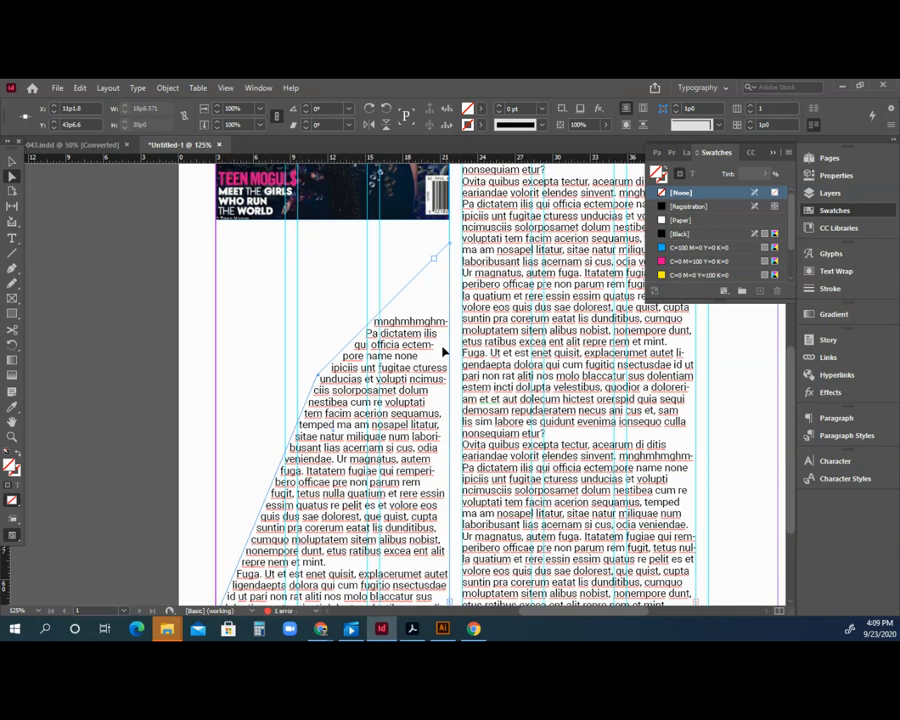
key(ctrl+z)
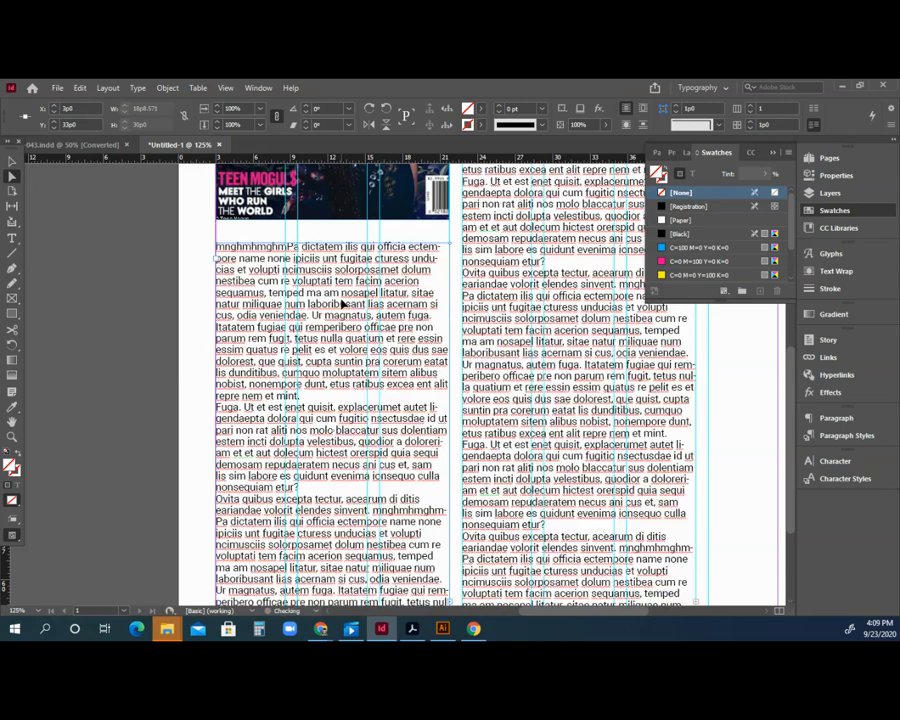
key(ctrl+minus)
key(ctrl+minus)
key(ctrl+minus)
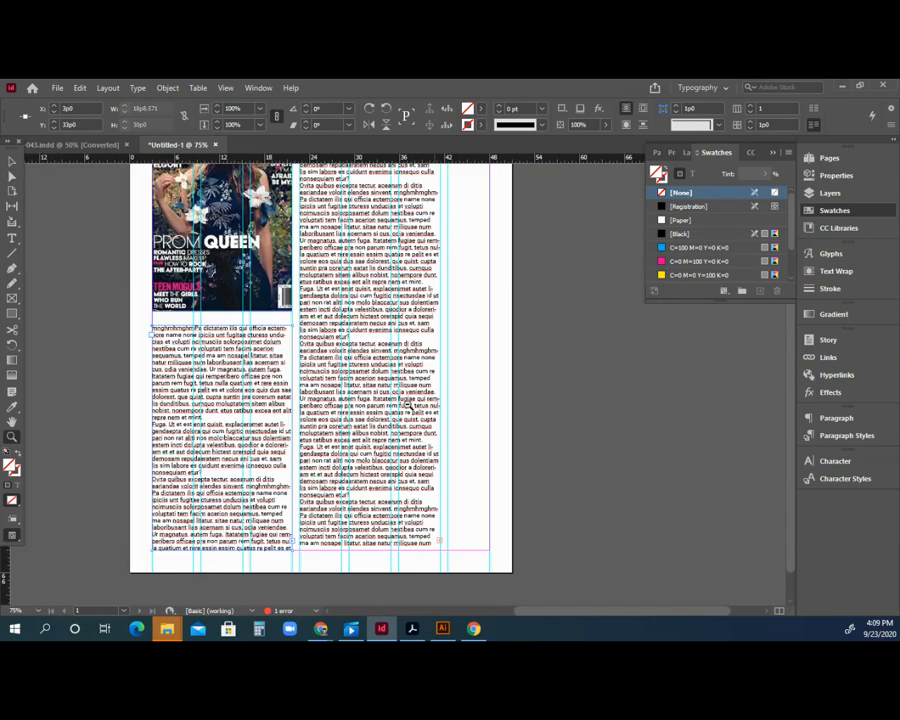
key(v)
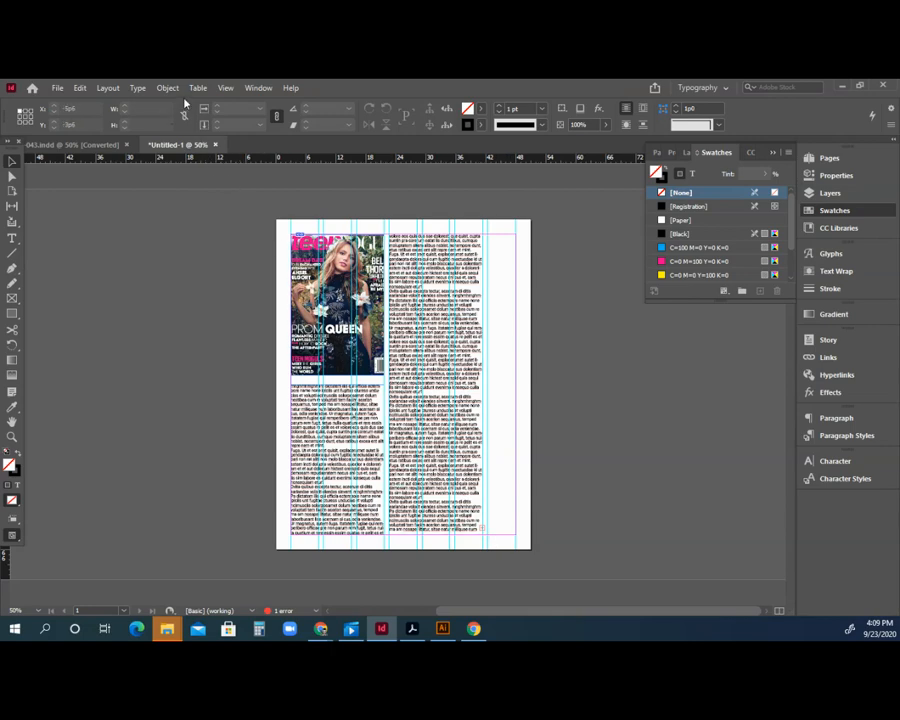
Hide the frame edges and the page guides.
click(225, 88)
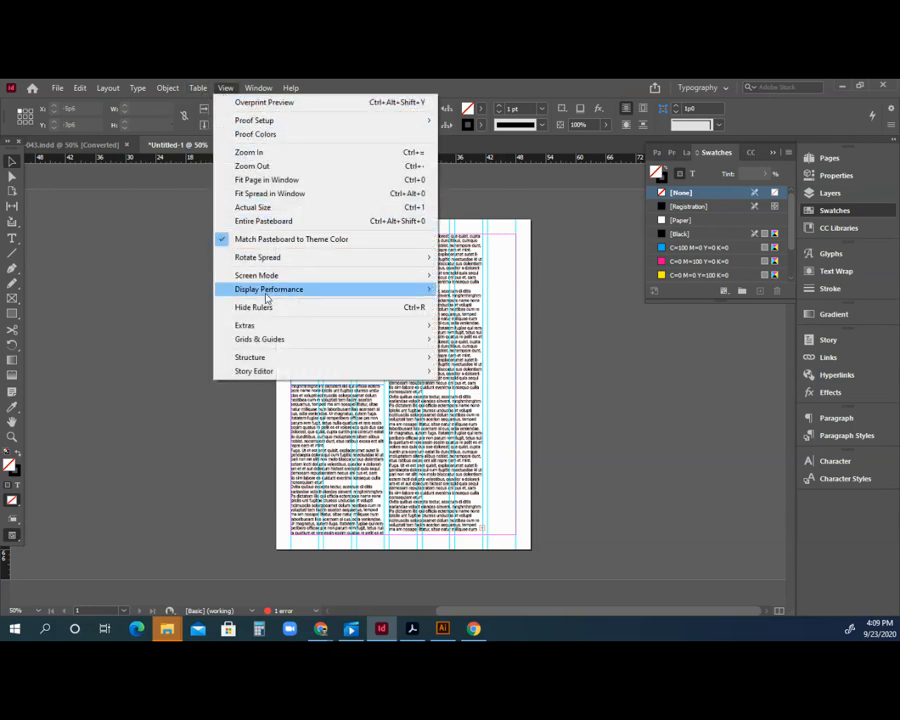
mouse_move(263, 325)
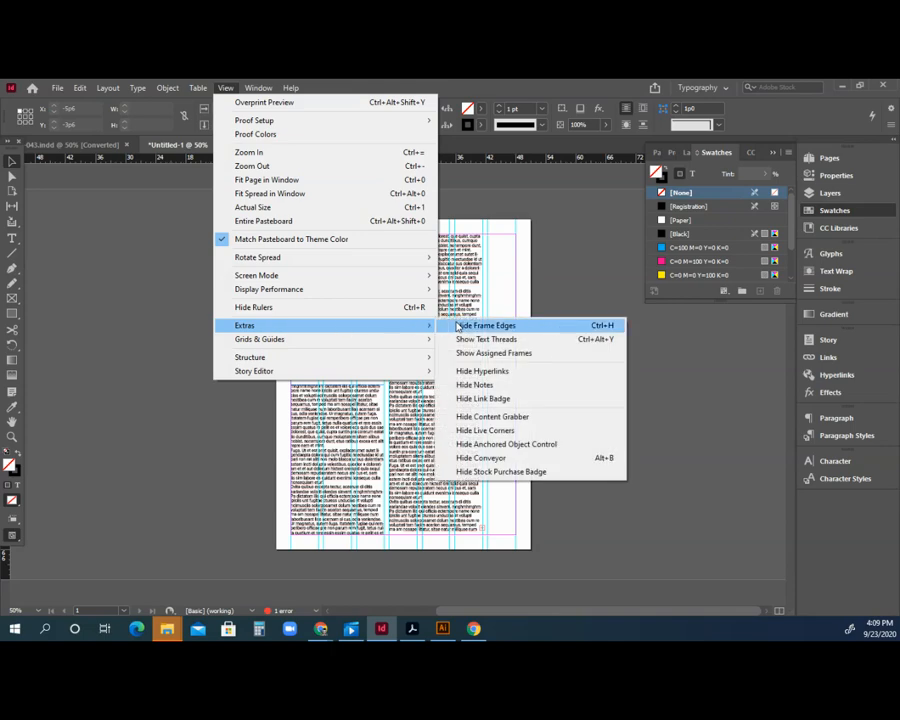
click(459, 326)
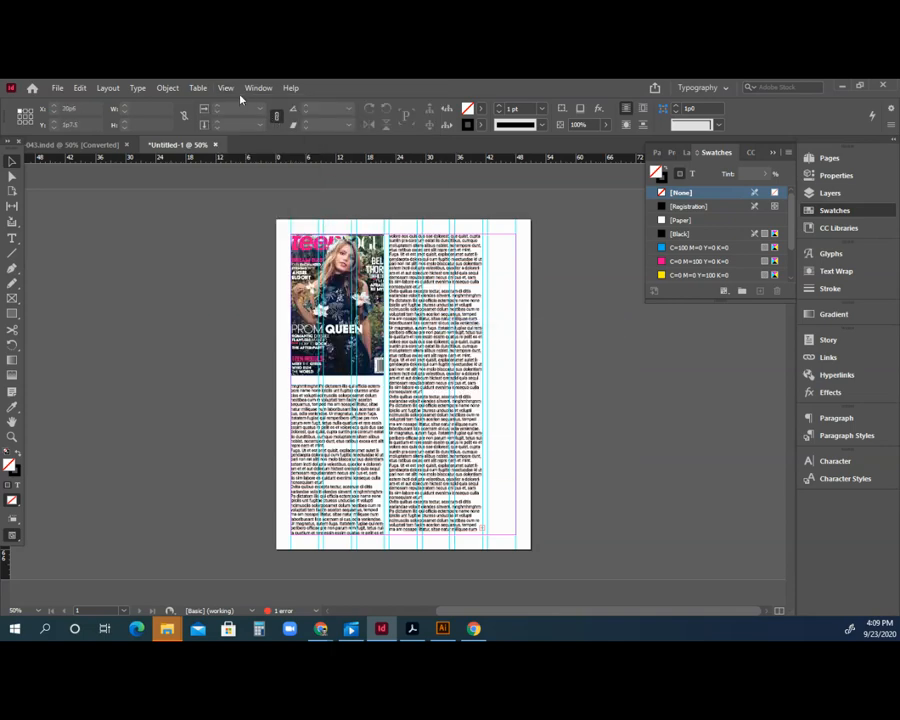
click(225, 88)
mouse_move(382, 341)
click(472, 341)
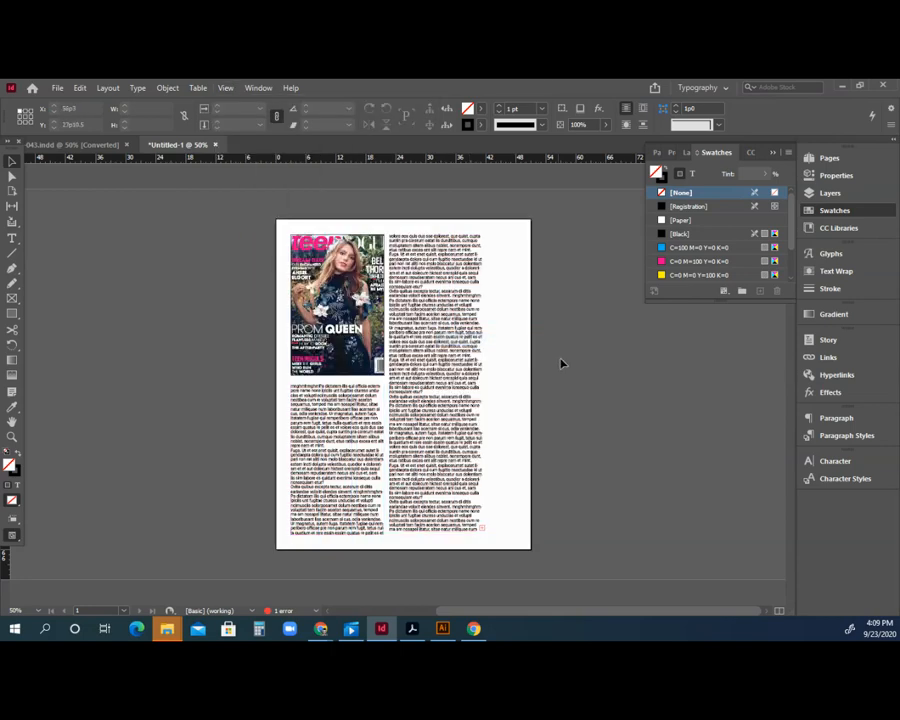
Select the cover image frame and reset its fill and stroke to default, swapped.
click(12, 437)
click(422, 418)
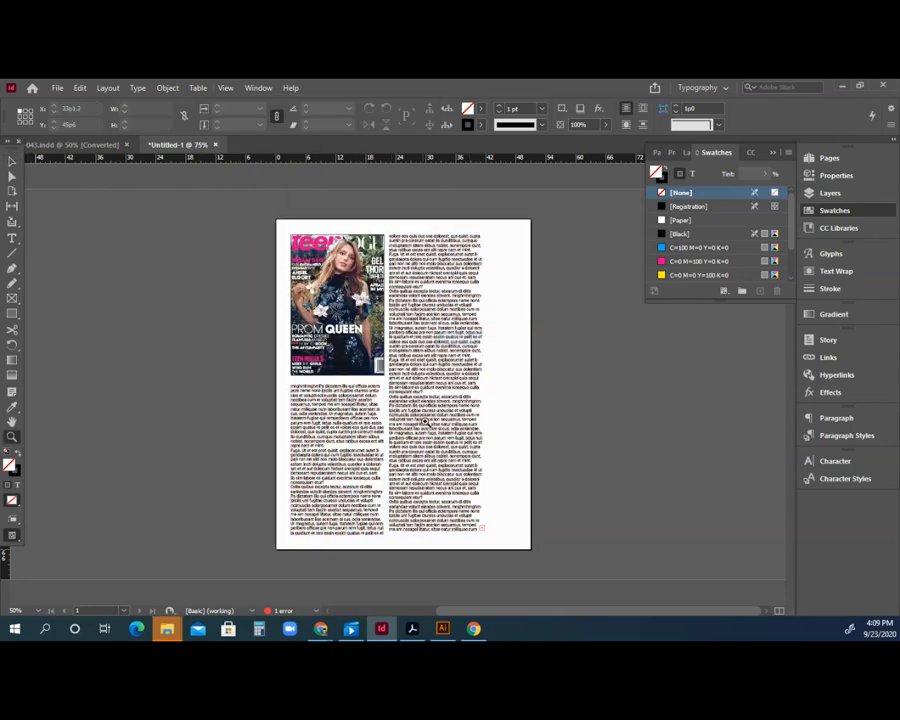
scroll(342, 402, up, 3)
key(v)
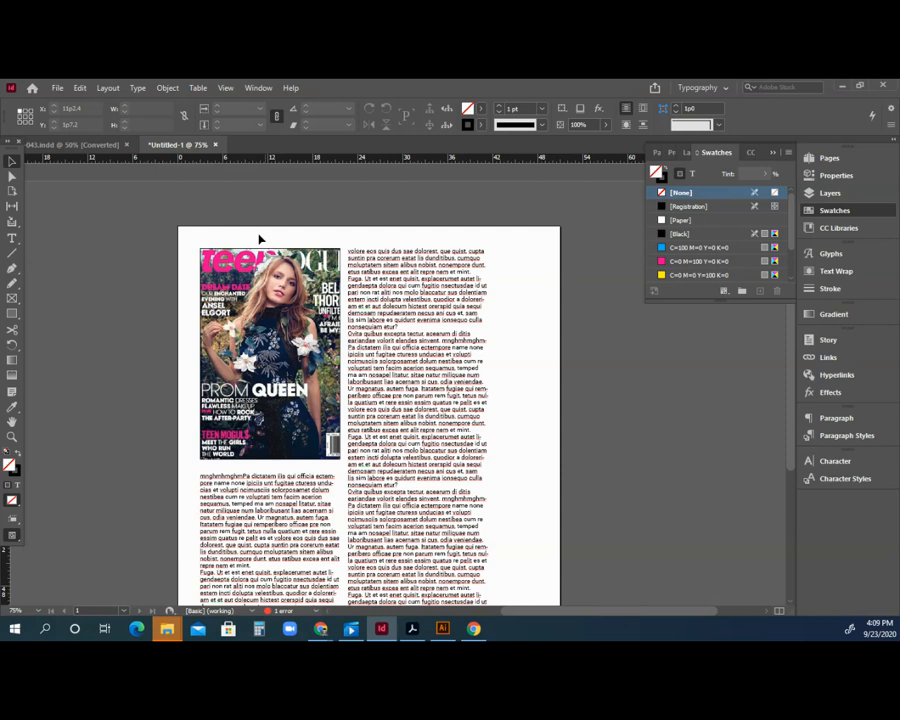
click(281, 261)
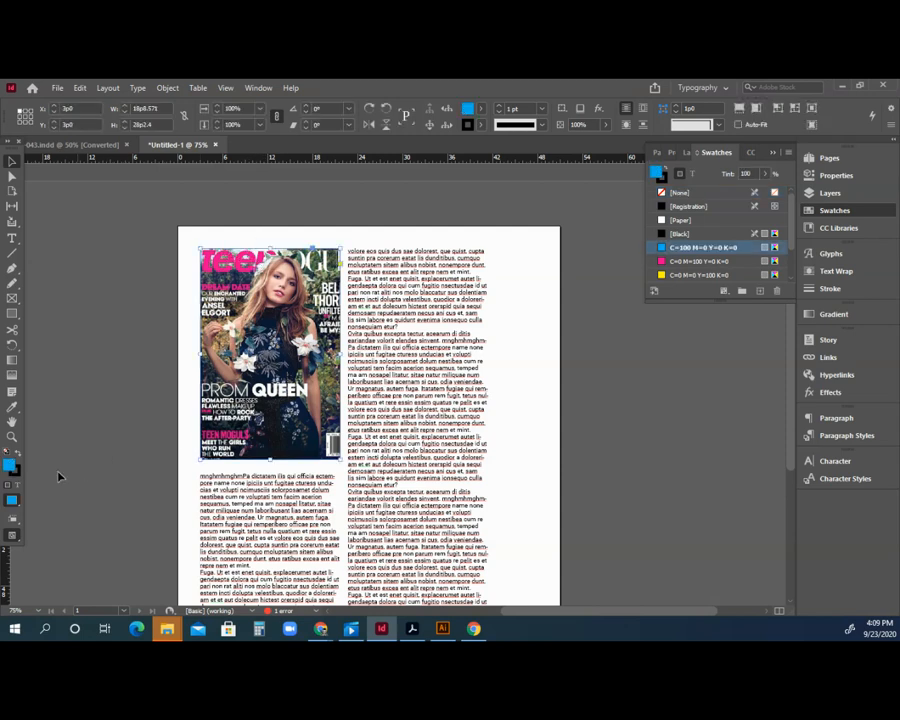
click(16, 472)
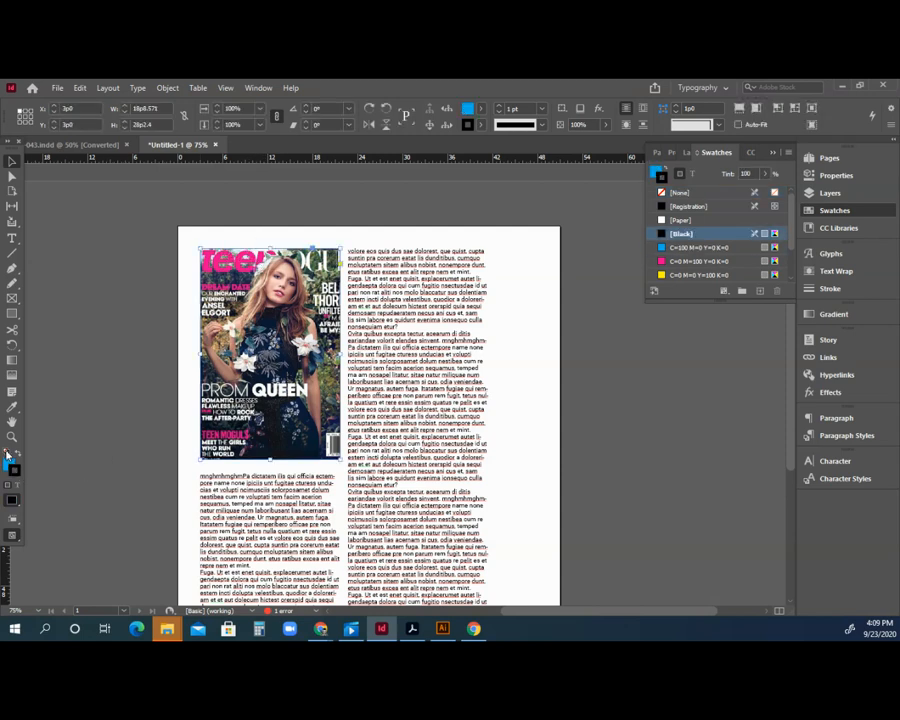
click(6, 453)
click(18, 454)
Deselect the frame and zoom out to the whole page.
click(119, 379)
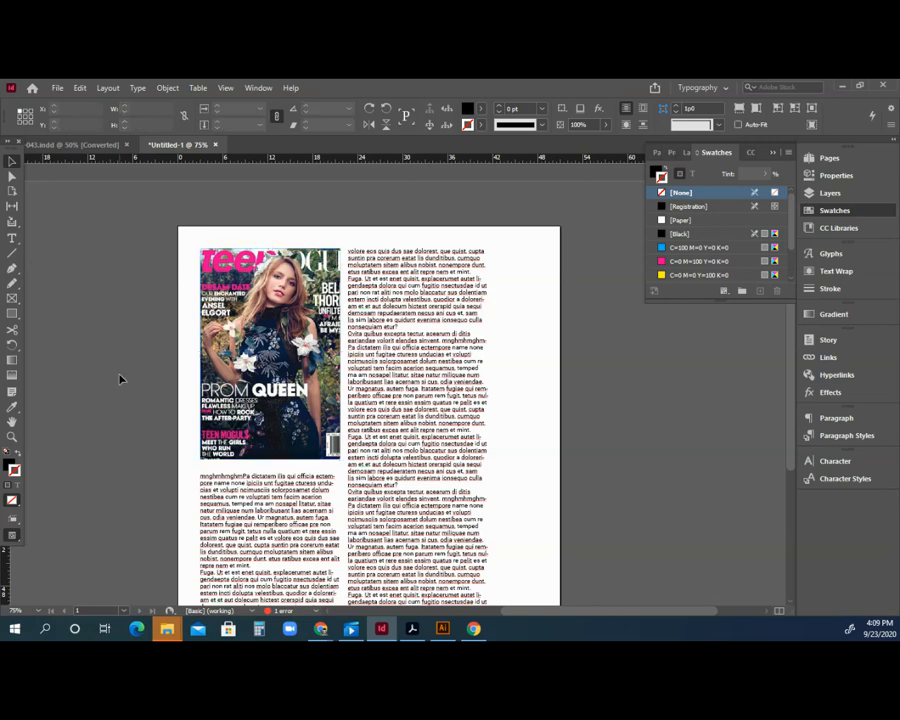
click(12, 437)
alt+click(371, 483)
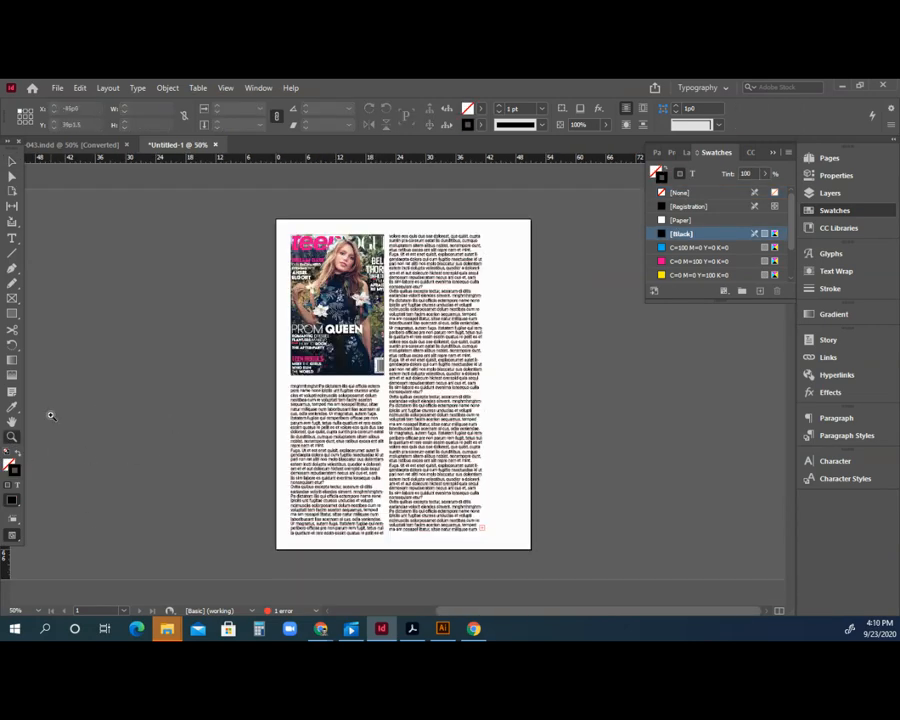